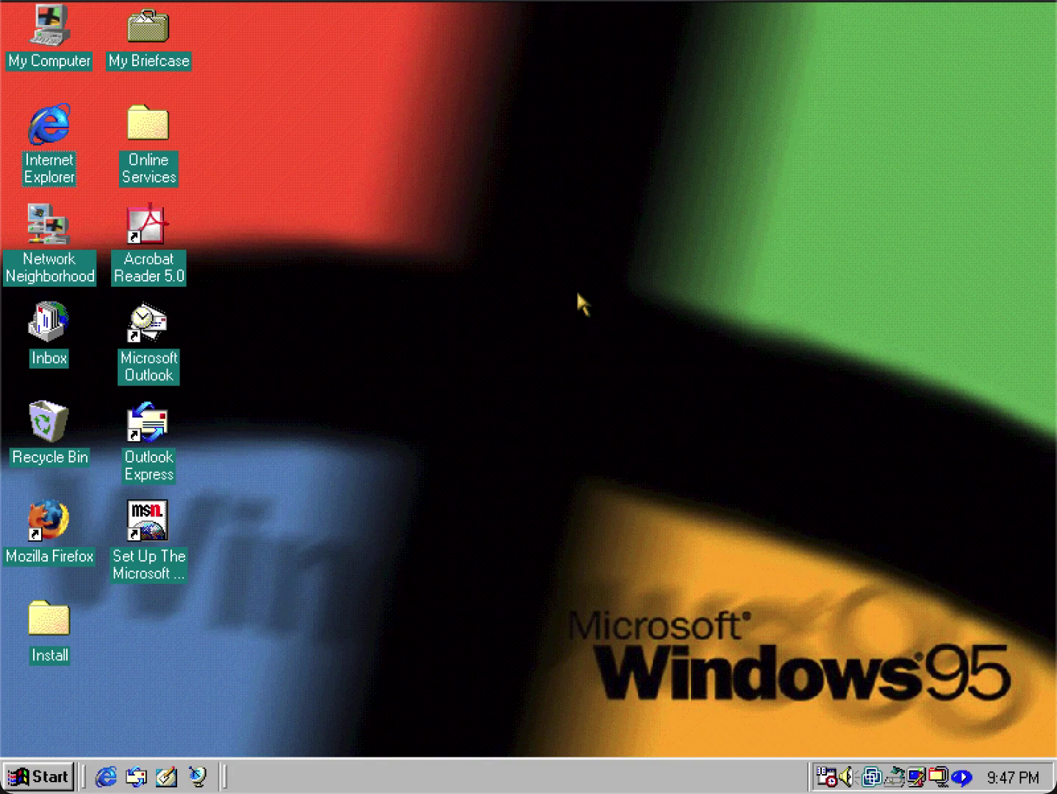
# - Start Internet Explorer, decline the default-browser prompt, and check its version information
pyautogui.doubleClick(65, 128)
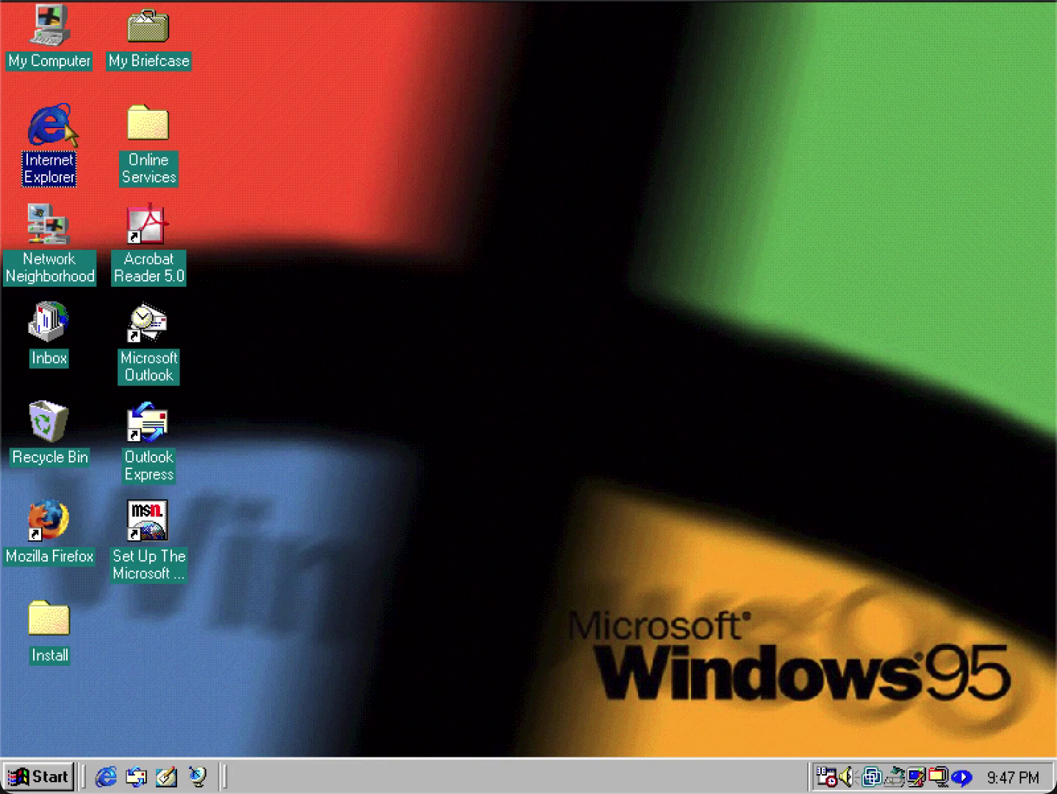
pyautogui.click(705, 463)
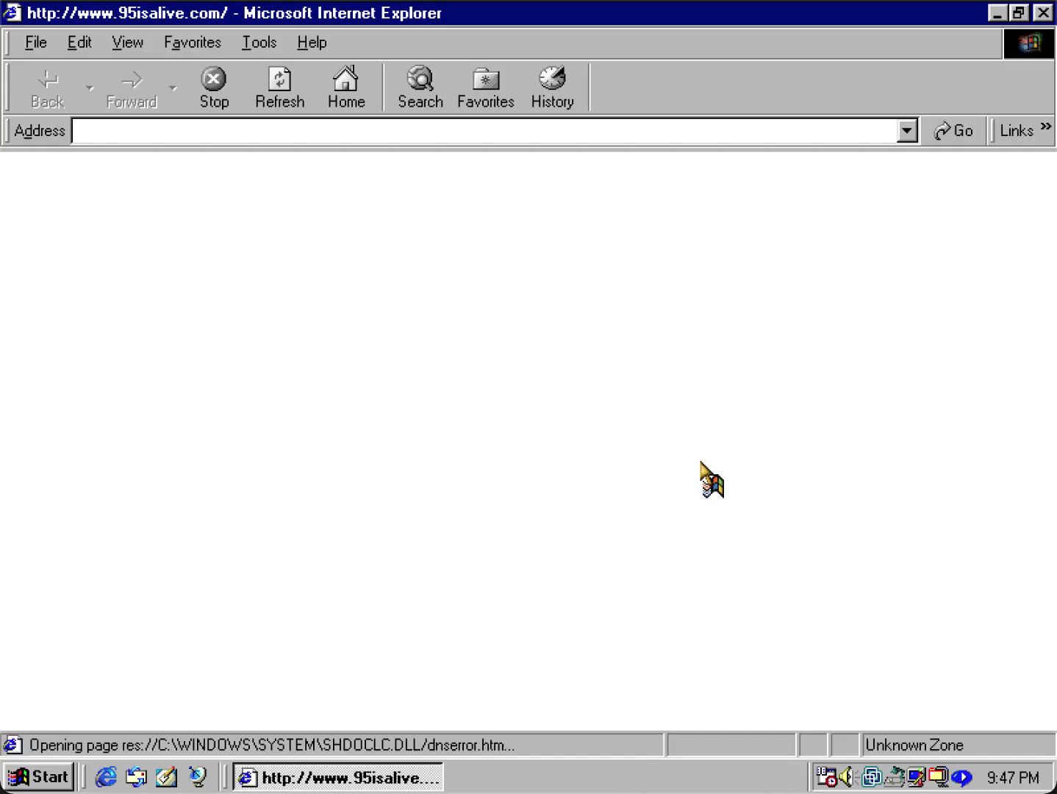
pyautogui.click(313, 44)
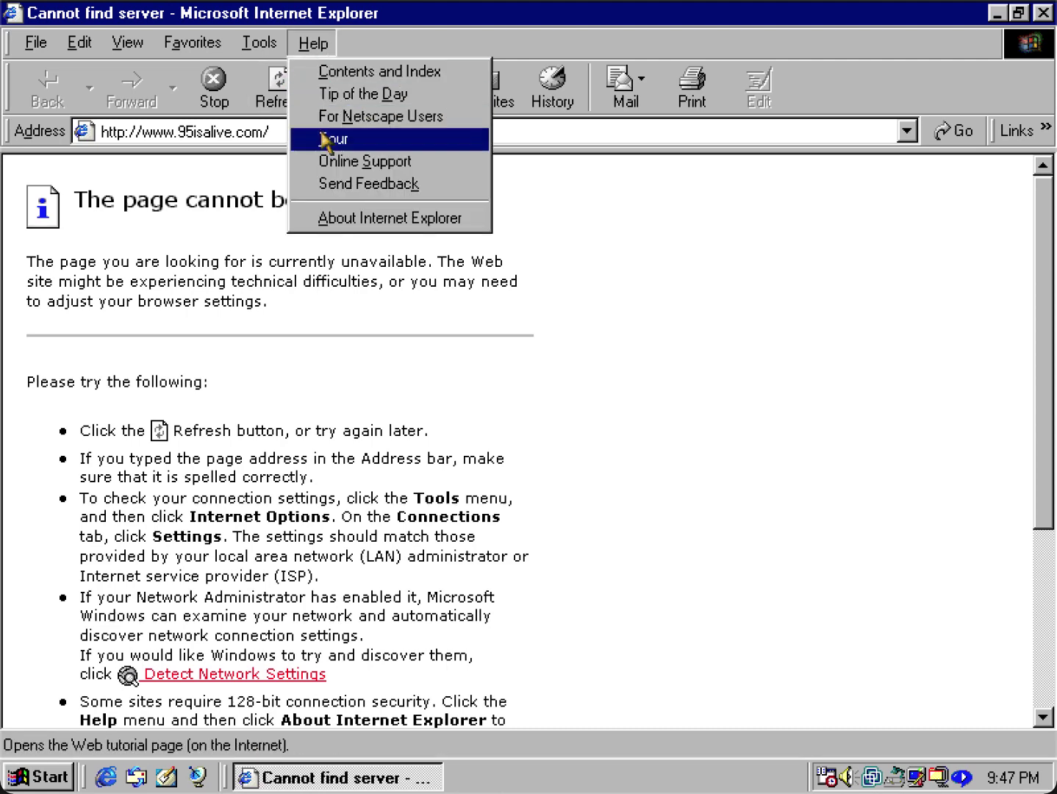
pyautogui.click(331, 217)
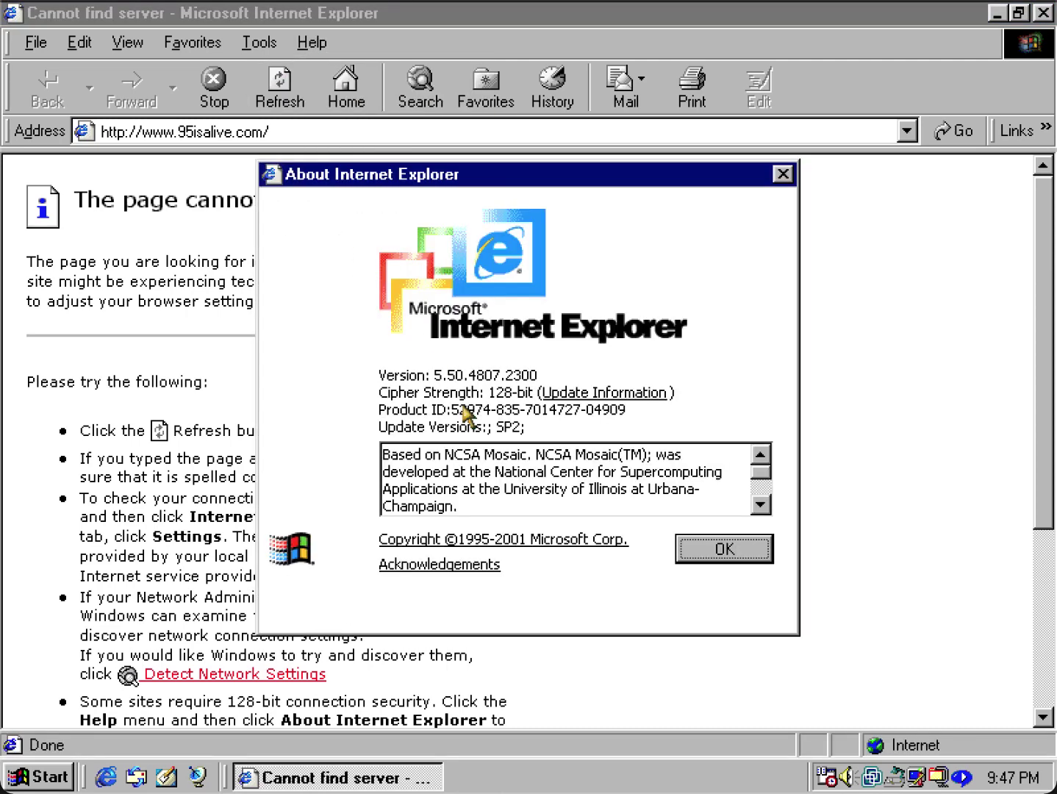
pyautogui.click(765, 558)
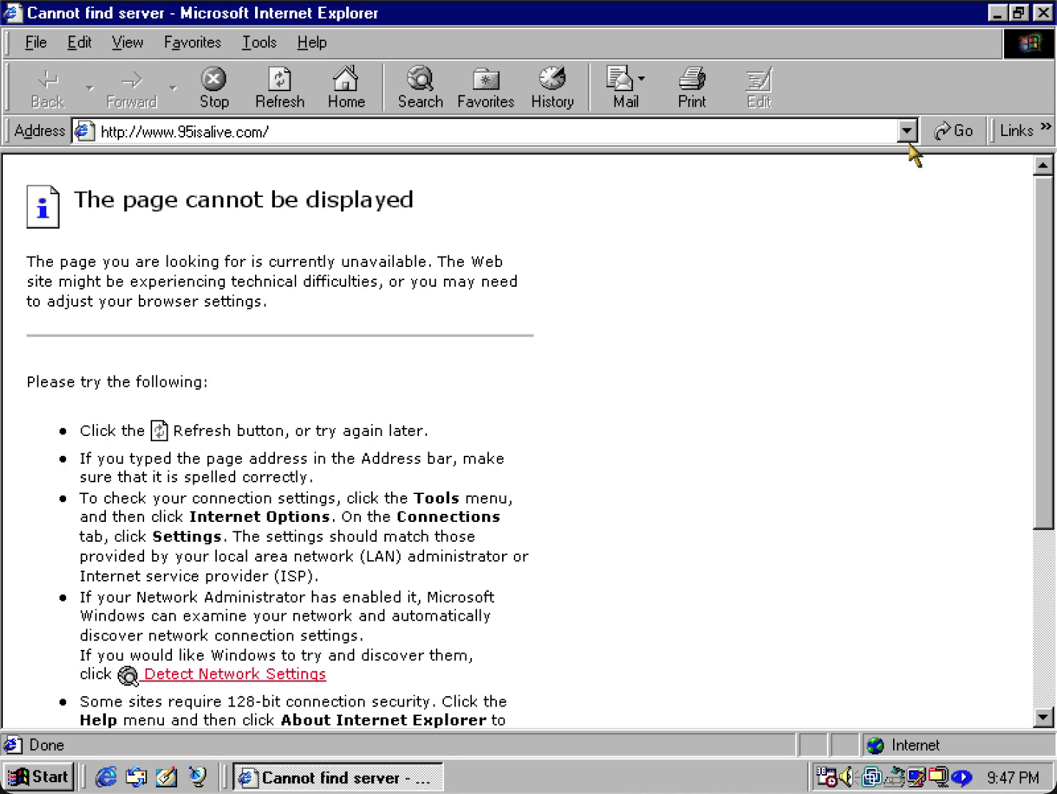
pyautogui.click(908, 143)
pyautogui.click(906, 160)
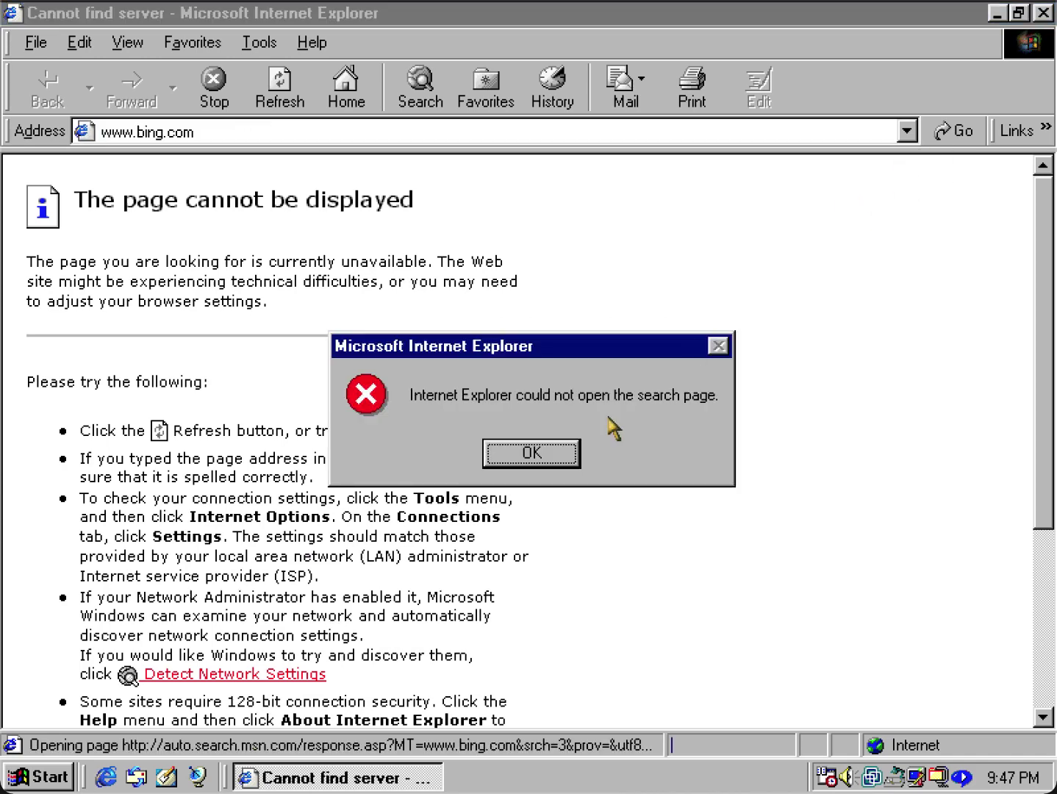
pyautogui.click(540, 458)
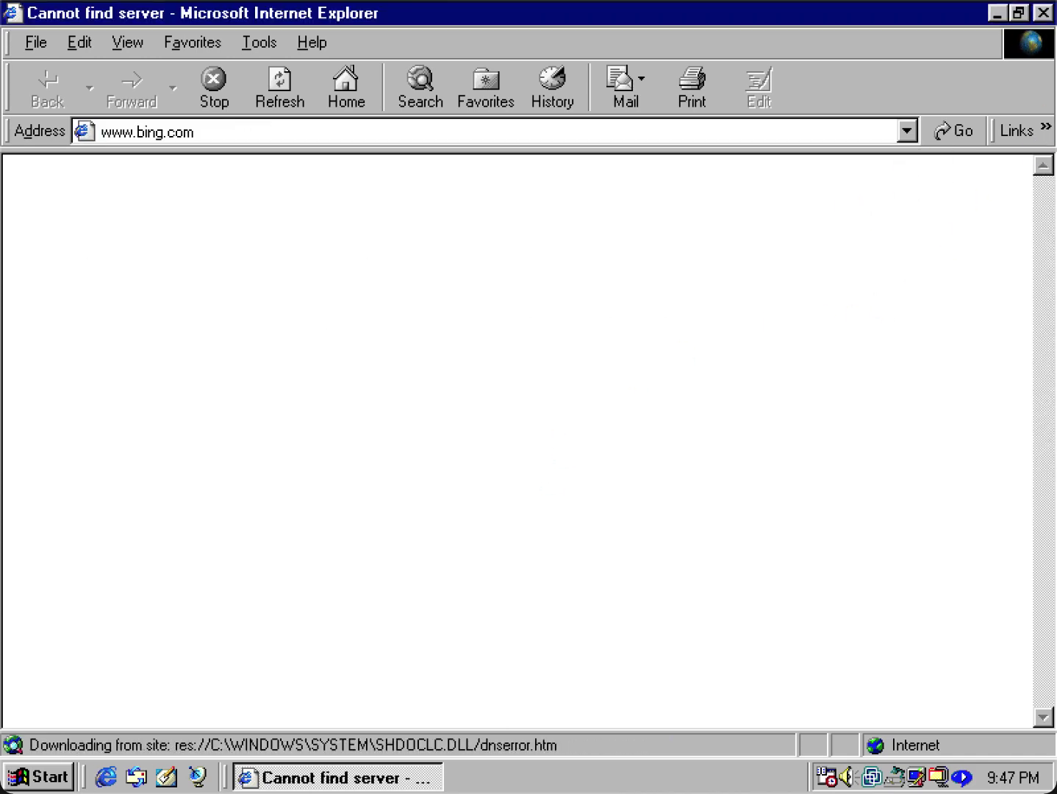
pyautogui.click(1044, 14)
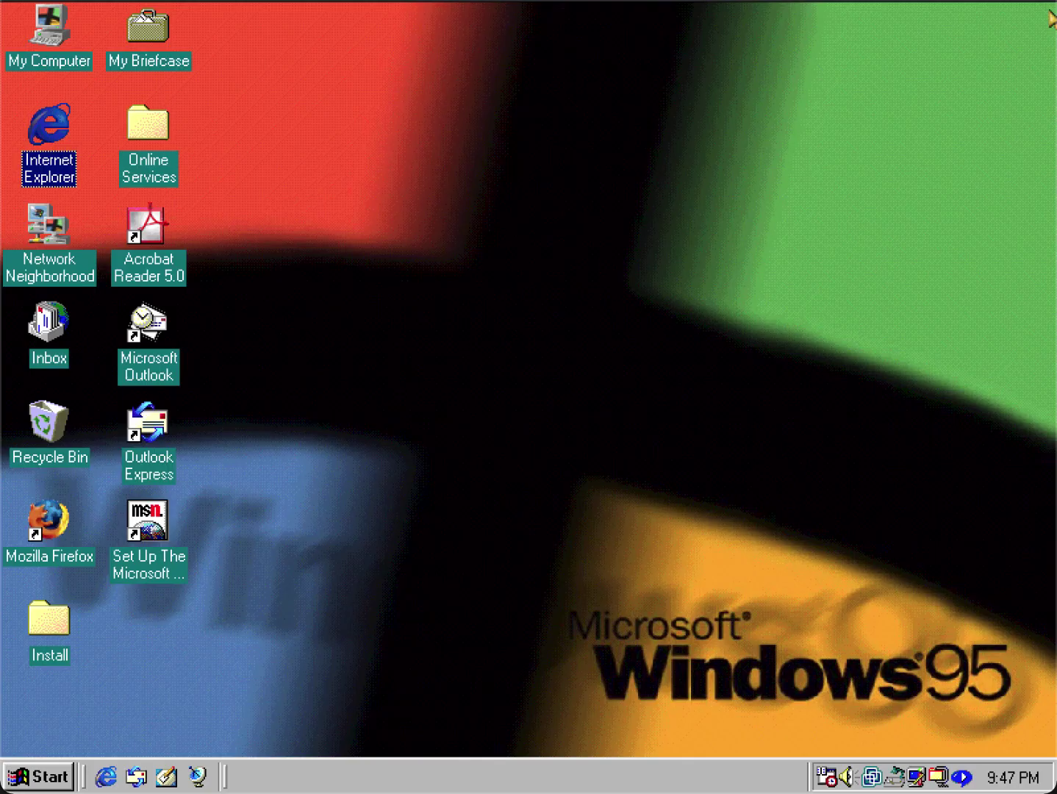
# - Start Mozilla Firefox, view its version information, then close it
pyautogui.doubleClick(47, 529)
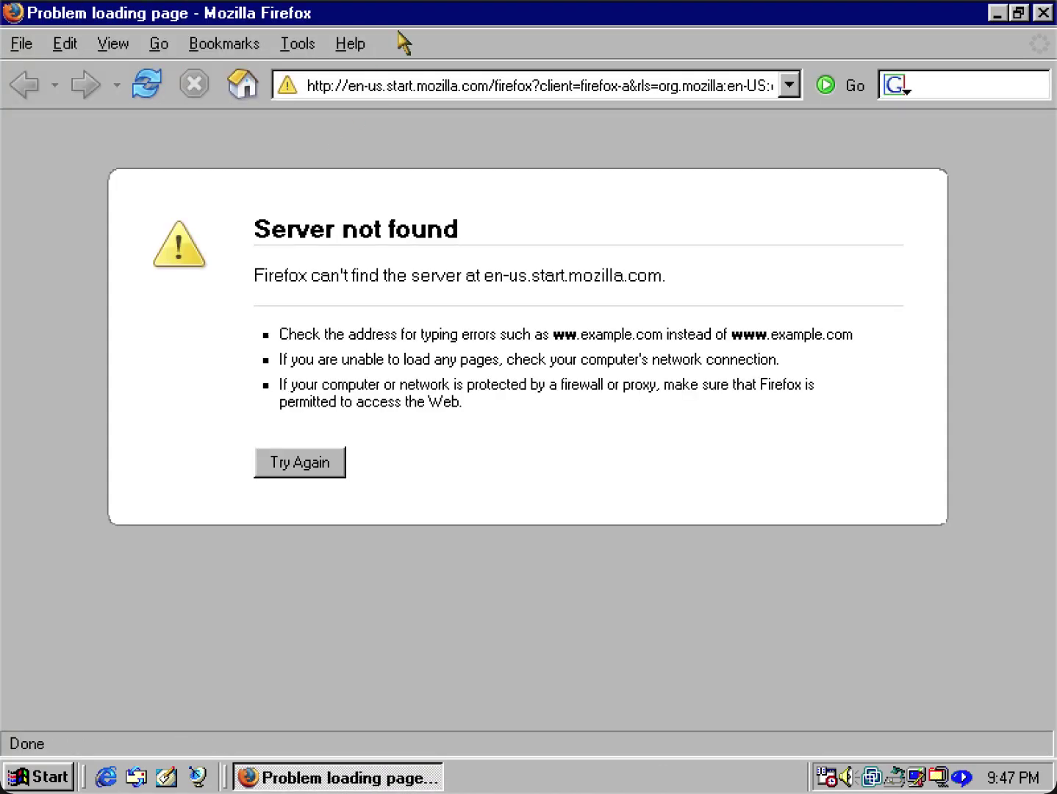
pyautogui.click(350, 44)
pyautogui.click(350, 46)
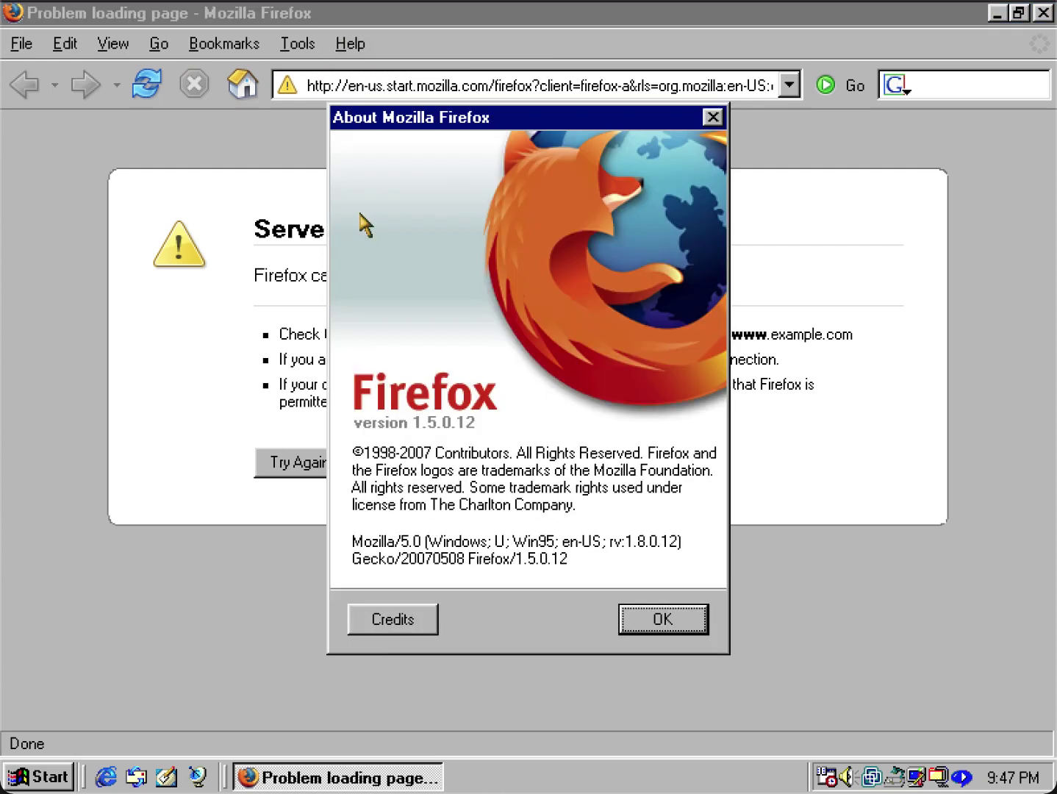
pyautogui.click(357, 222)
pyautogui.click(651, 619)
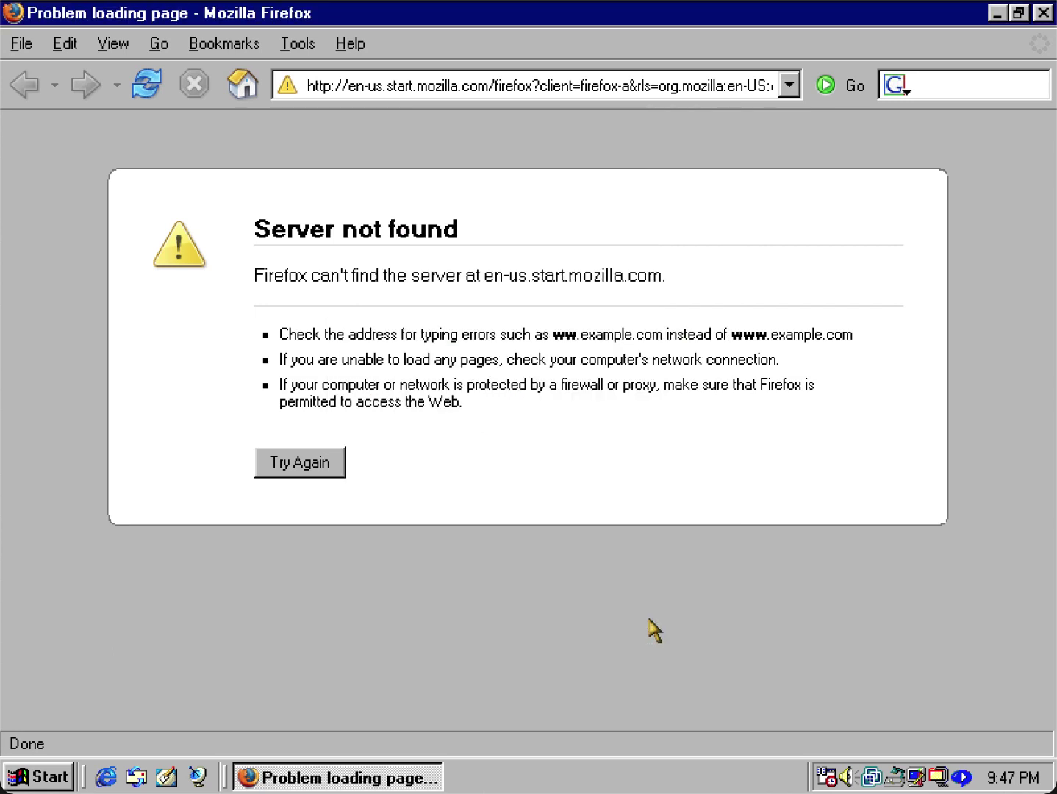
pyautogui.click(1042, 12)
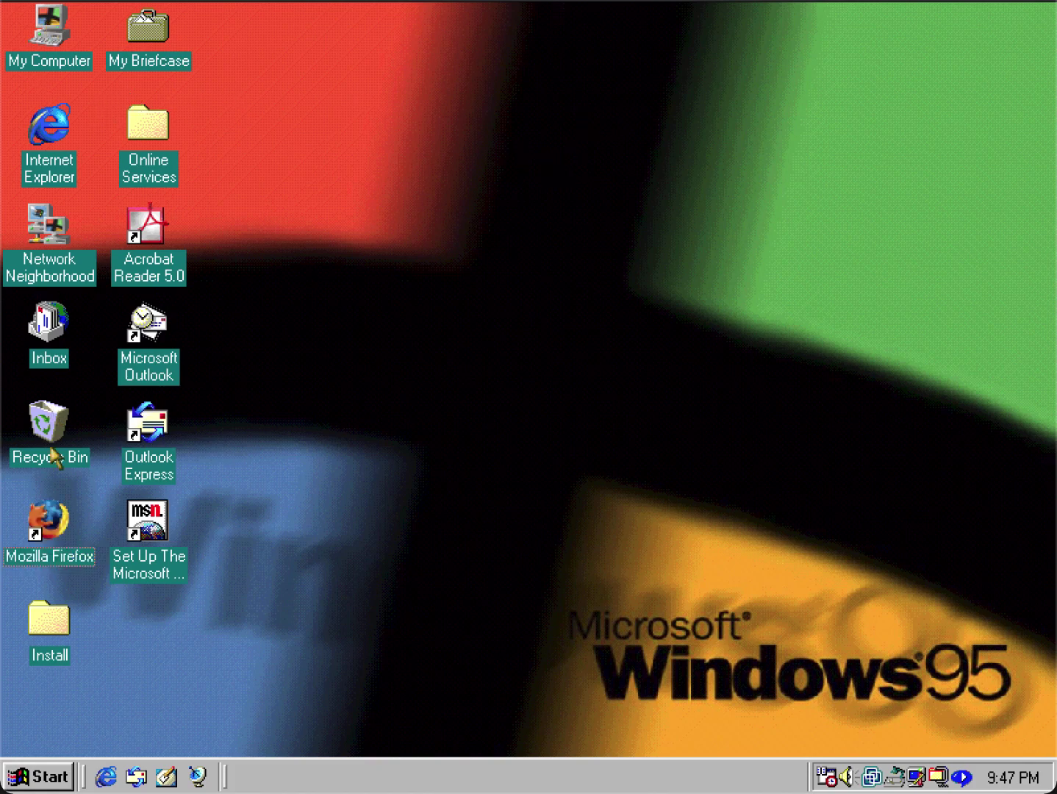
# - Open Control Panel from Start > Settings, maximize it, and select the Network item
pyautogui.click(51, 784)
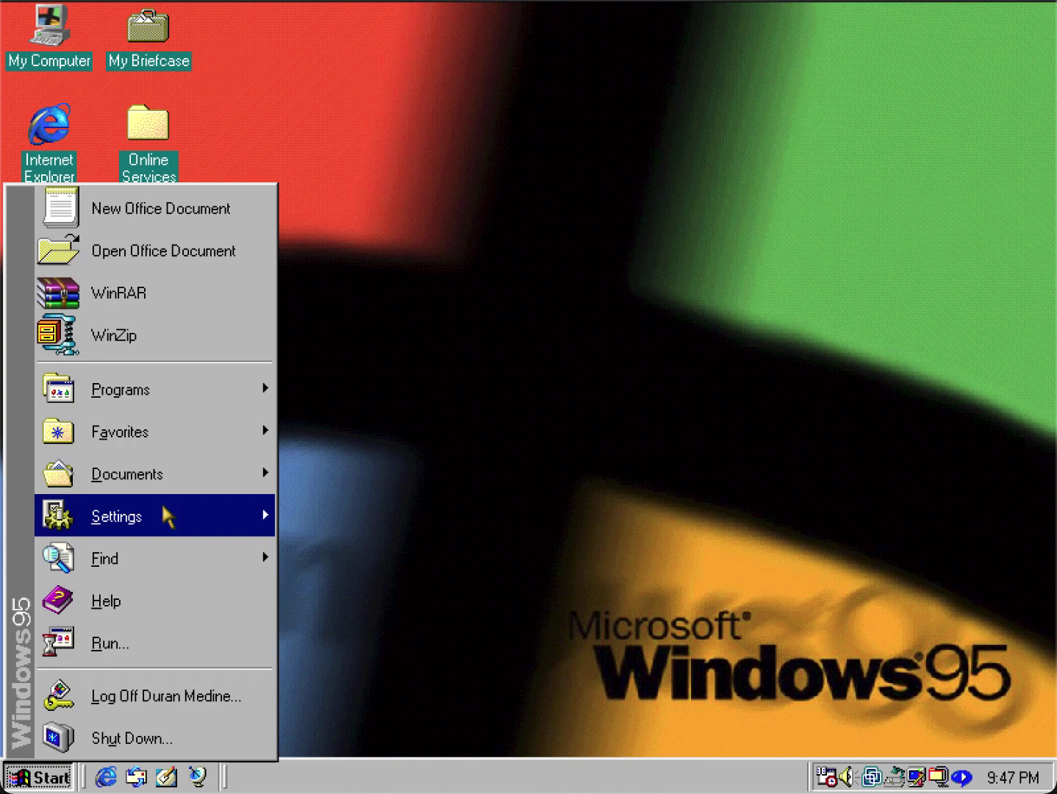
pyautogui.moveTo(170, 511)
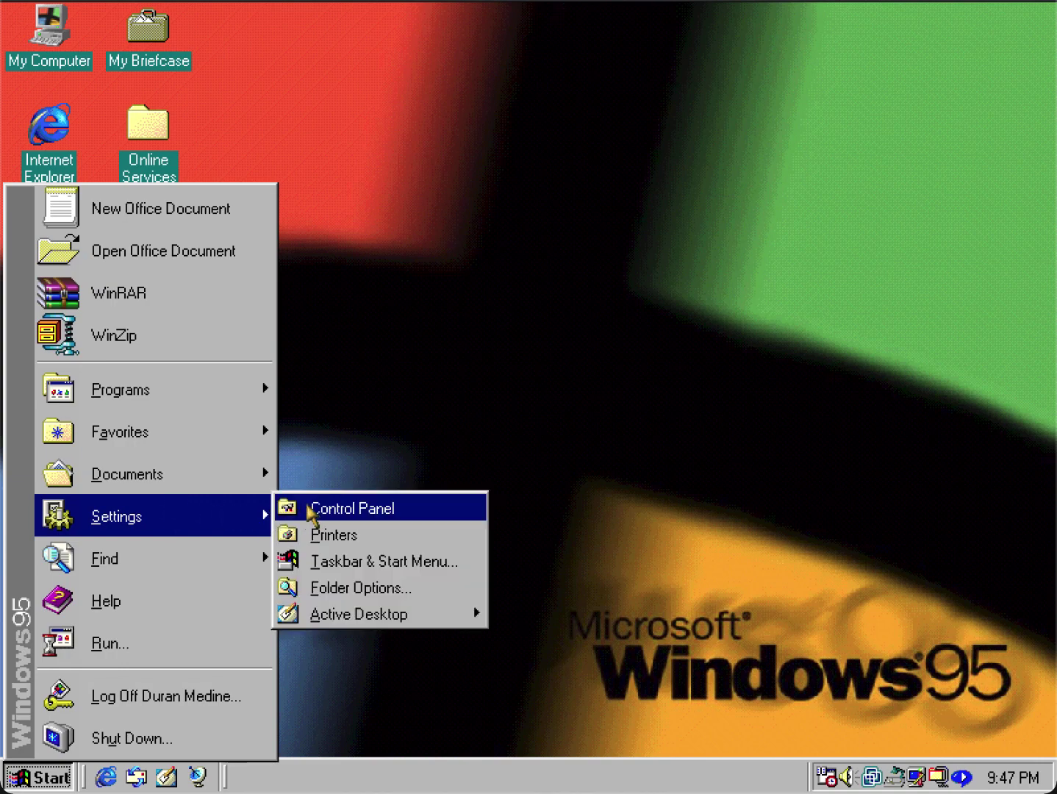
pyautogui.click(315, 510)
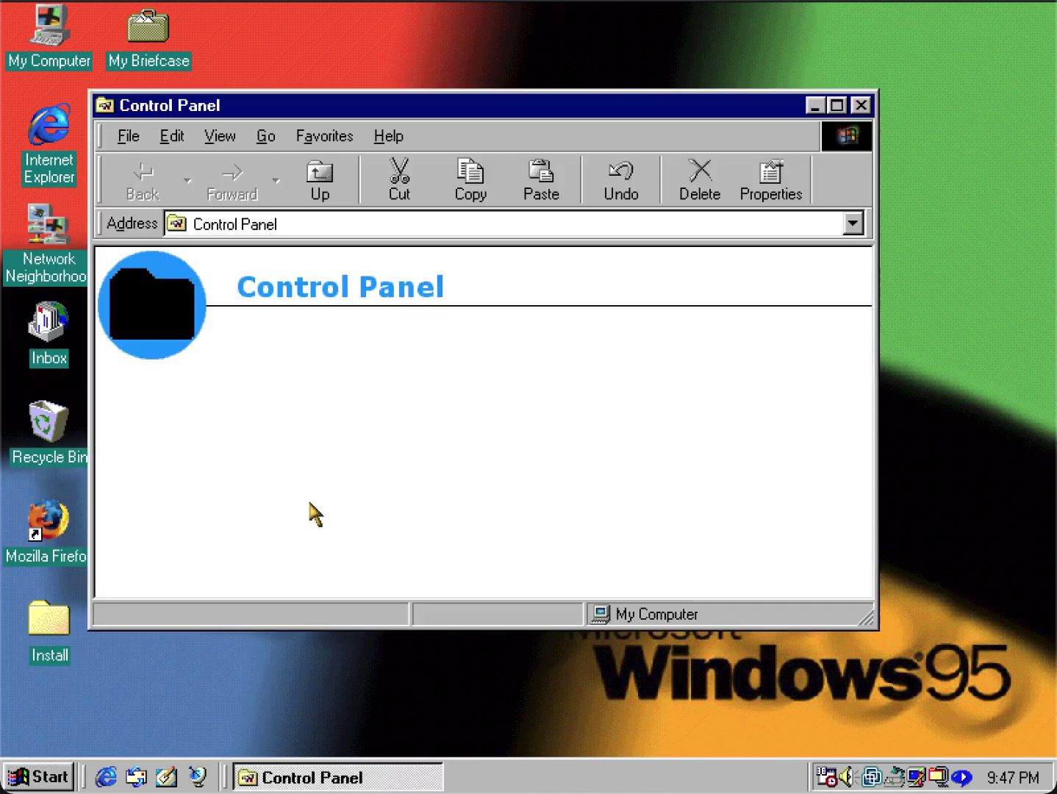
pyautogui.doubleClick(543, 105)
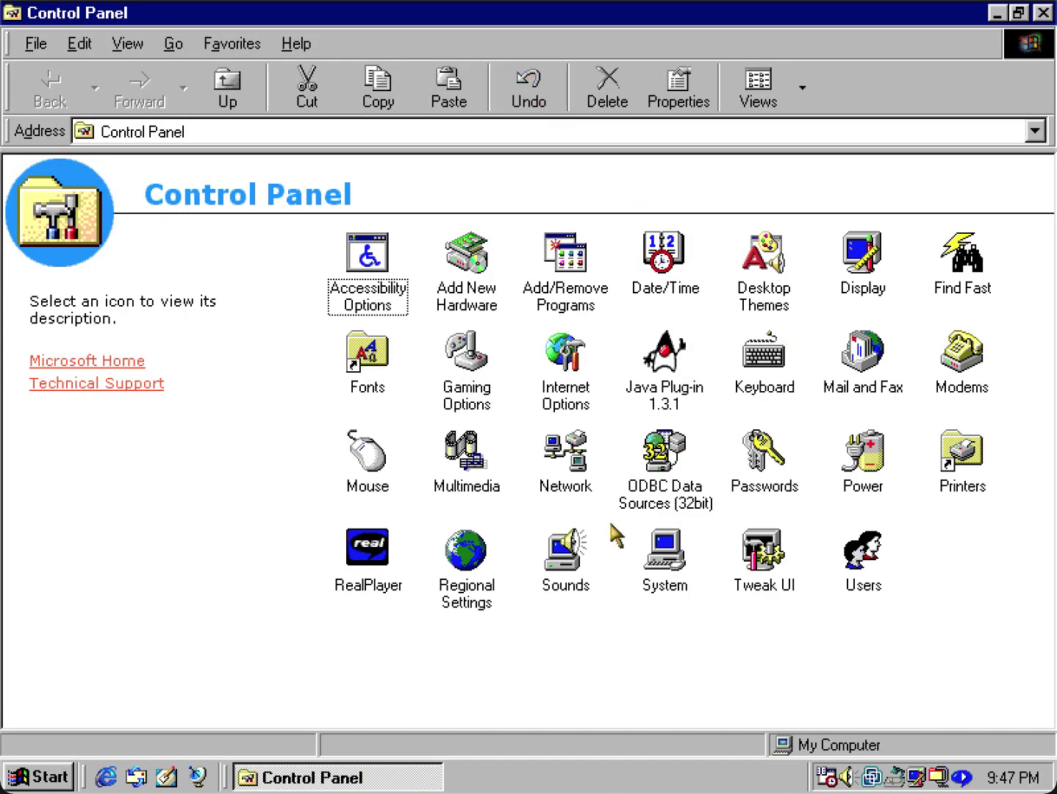
pyautogui.click(573, 449)
# - Open Network settings and remove the Existing Ndis2 Driver component
pyautogui.doubleClick(574, 453)
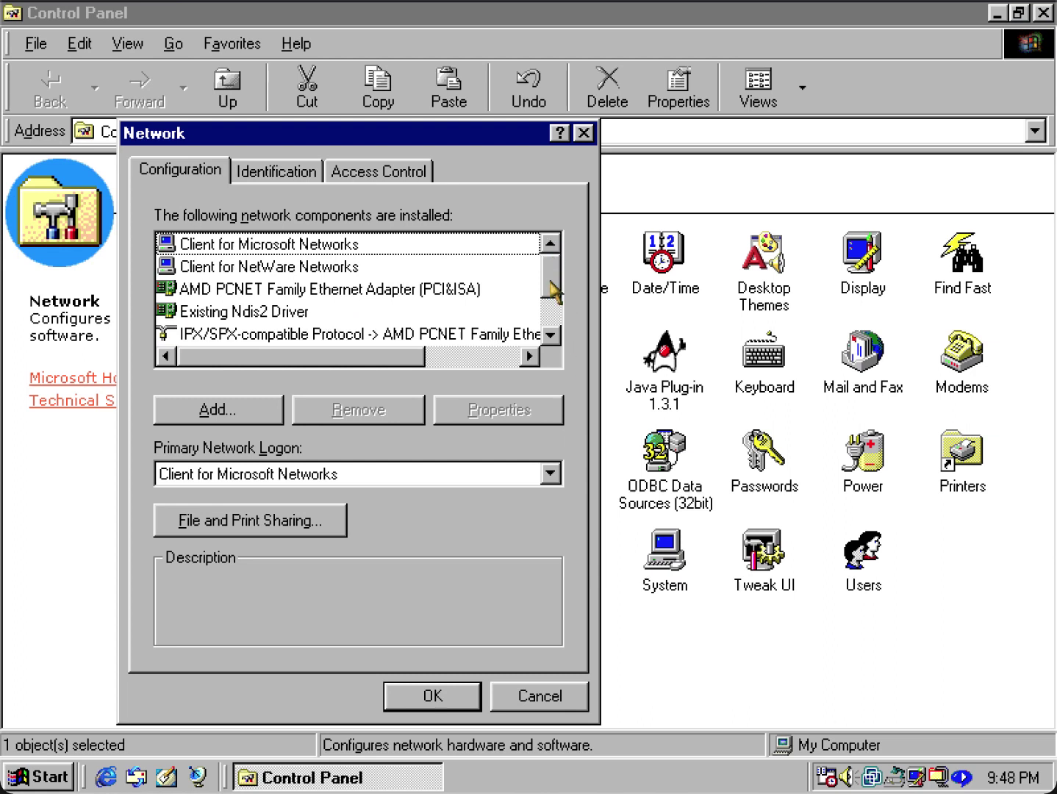
pyautogui.click(551, 335)
pyautogui.click(549, 335)
pyautogui.click(549, 334)
pyautogui.moveTo(554, 318); pyautogui.dragTo(555, 310)
pyautogui.click(332, 271)
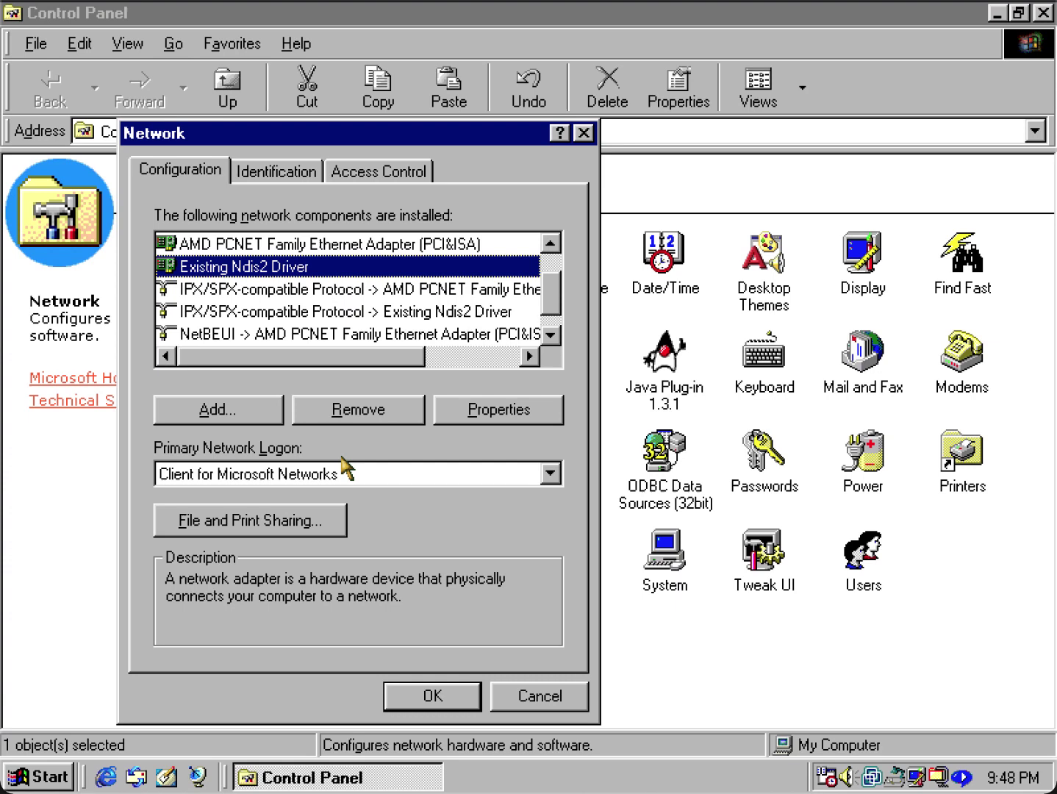
pyautogui.click(352, 407)
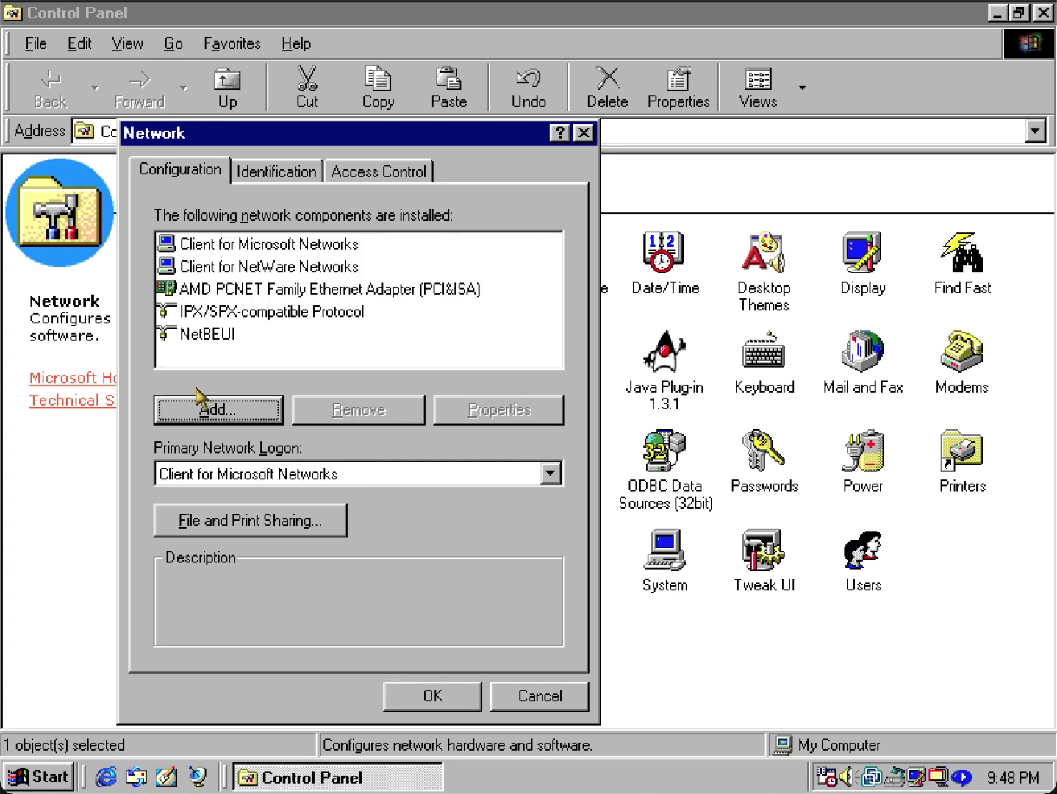
# - Add the Microsoft TCP/IP protocol as a new network component
pyautogui.click(262, 411)
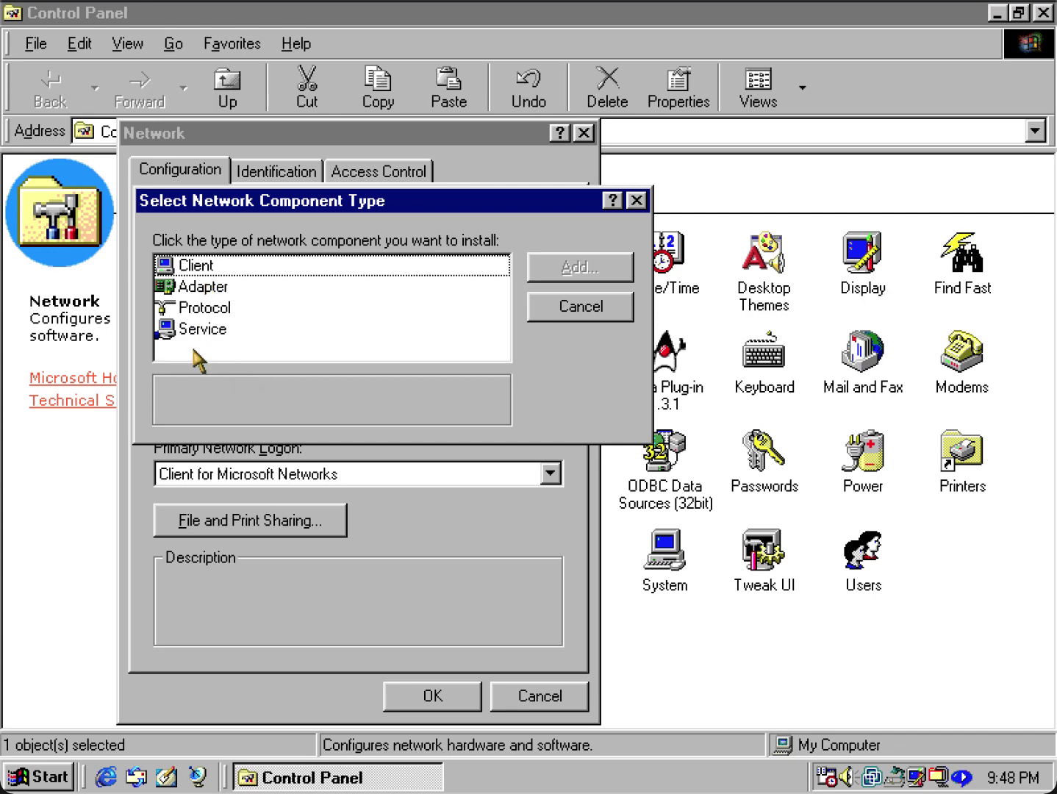
pyautogui.click(199, 309)
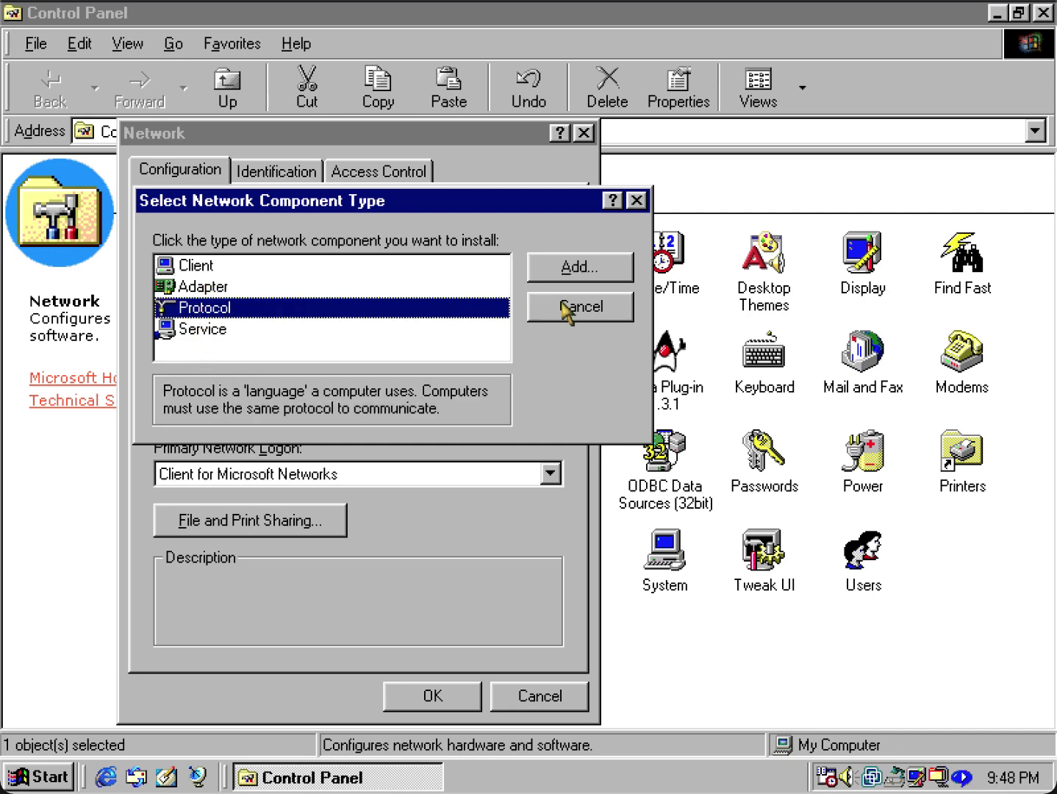
pyautogui.click(586, 281)
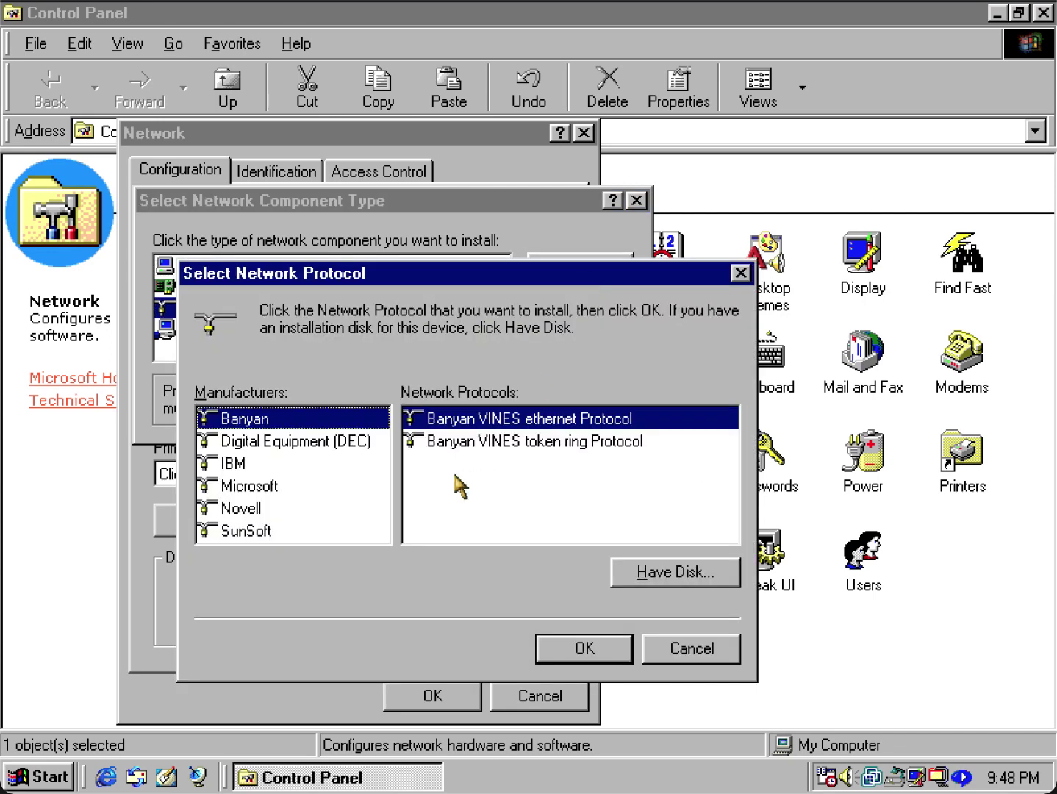
pyautogui.click(245, 487)
pyautogui.click(416, 510)
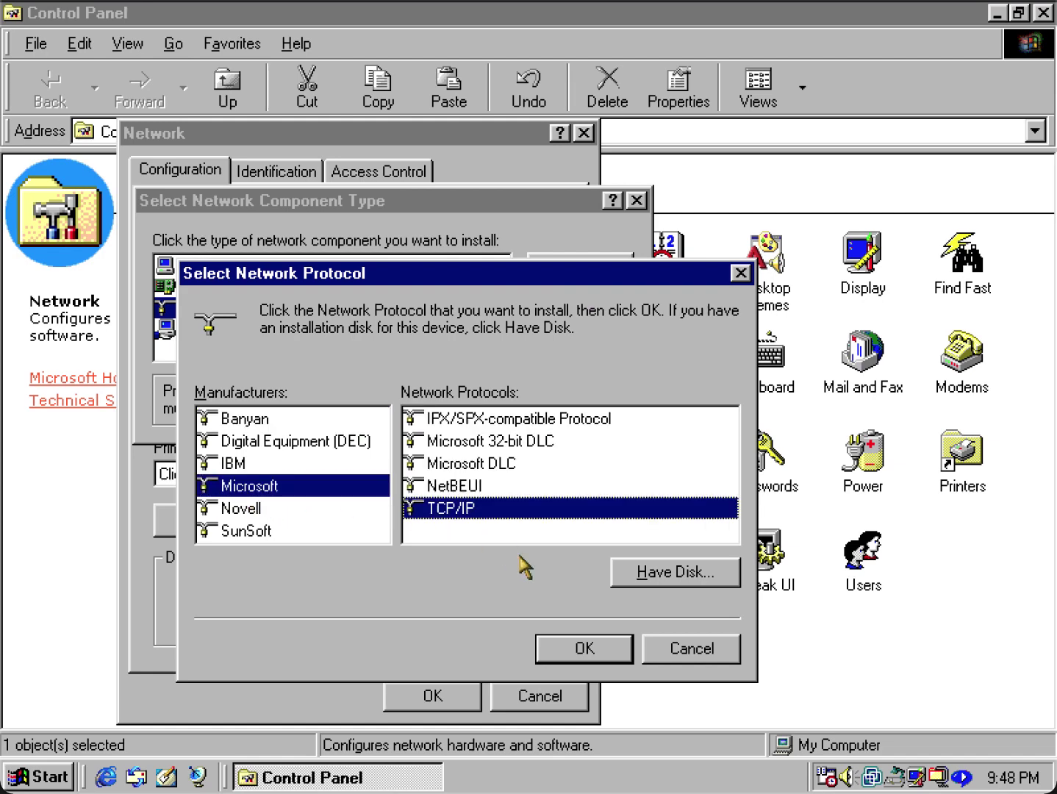
pyautogui.click(597, 657)
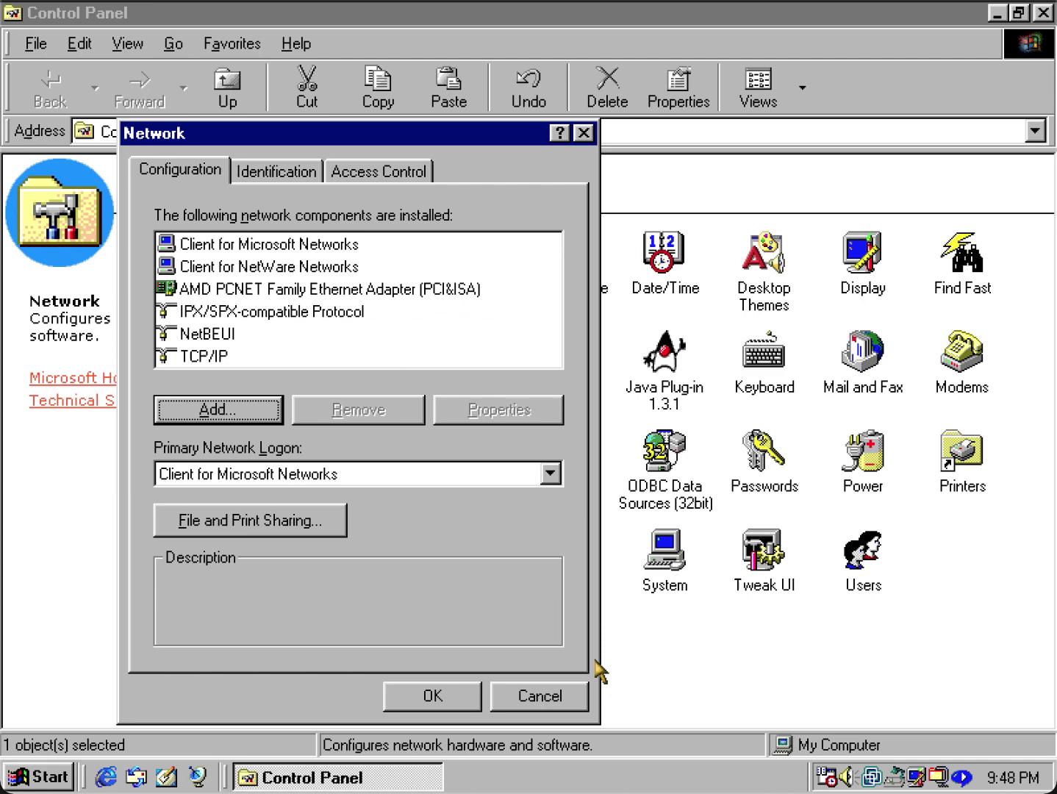
# - Open the TCP/IP properties and review the WINS, Gateway and DNS Configuration tabs
pyautogui.click(250, 356)
pyautogui.click(483, 413)
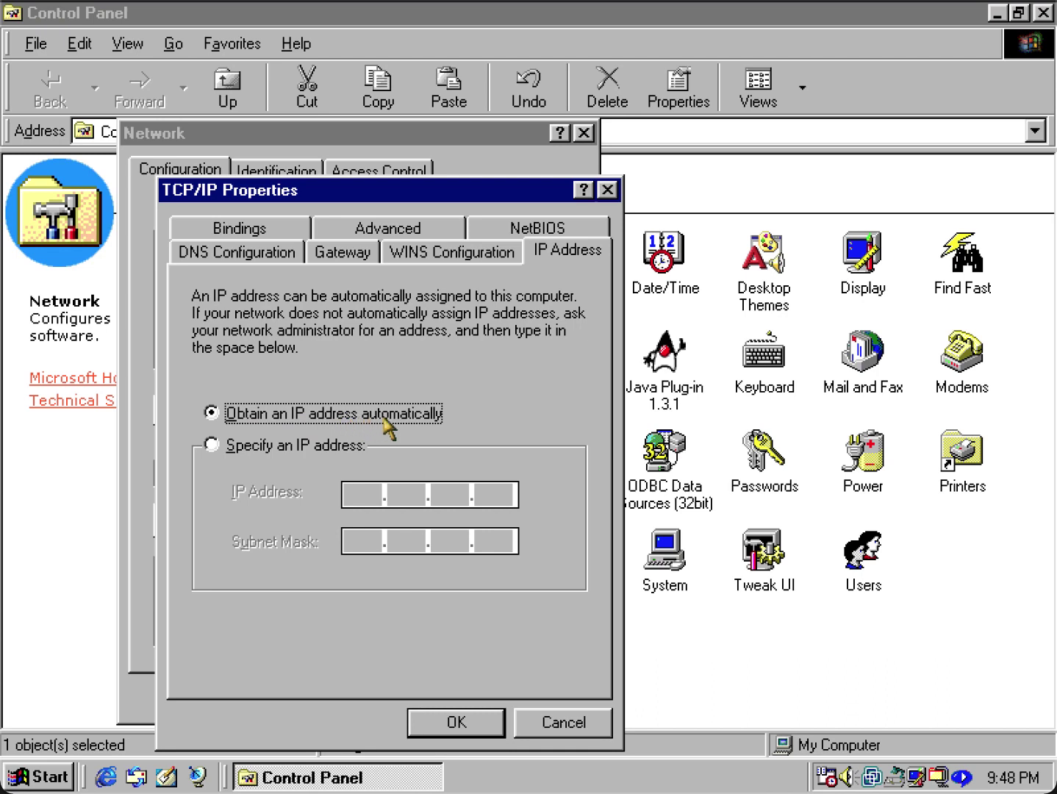
pyautogui.click(450, 252)
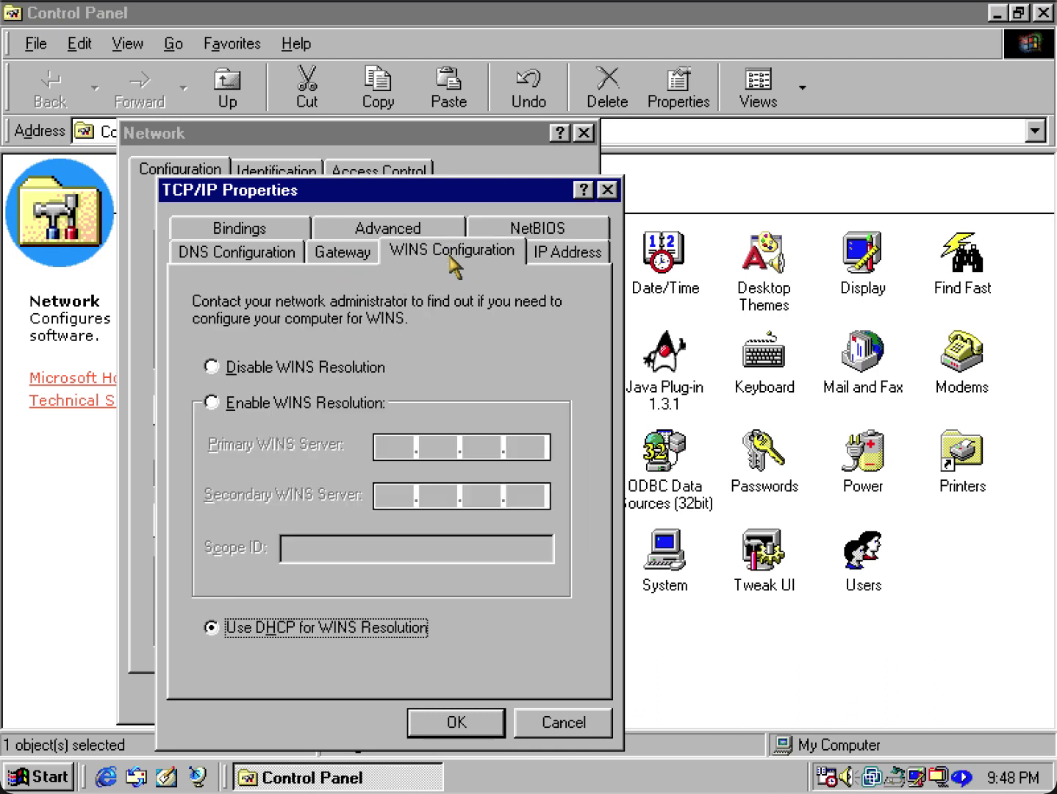
pyautogui.click(346, 262)
pyautogui.click(235, 257)
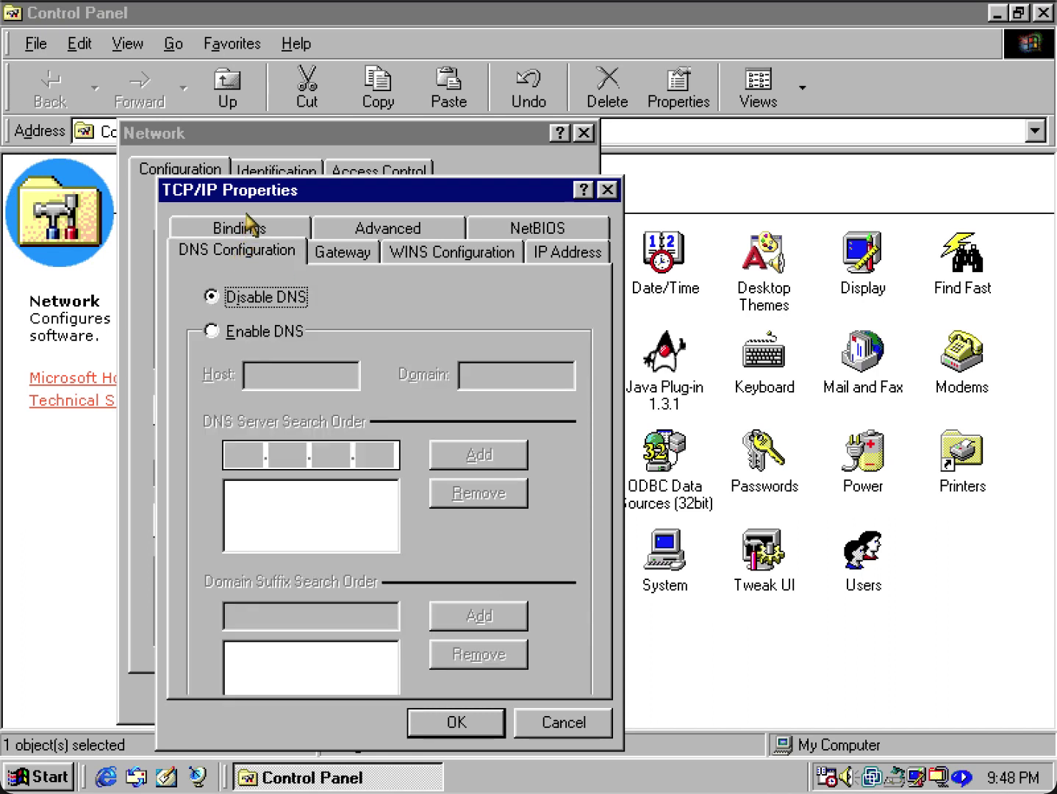
# - Check the Gateway, Advanced, Bindings and NetBIOS tabs, then close TCP/IP Properties
pyautogui.click(357, 254)
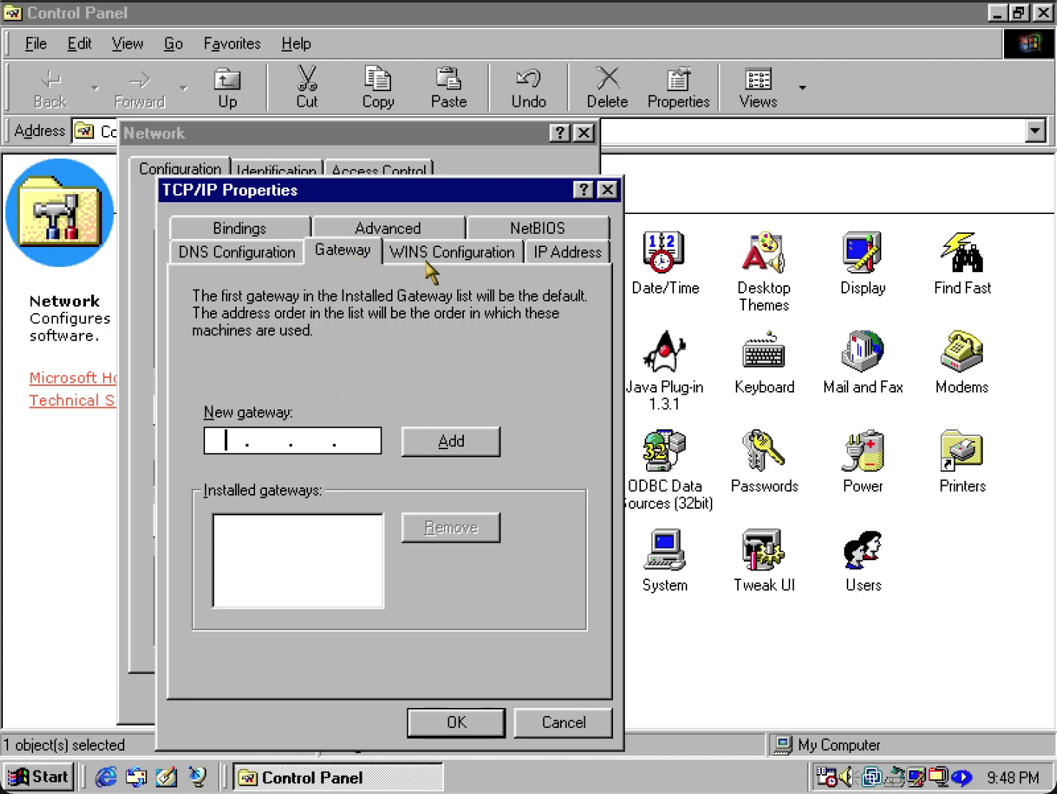
pyautogui.click(401, 234)
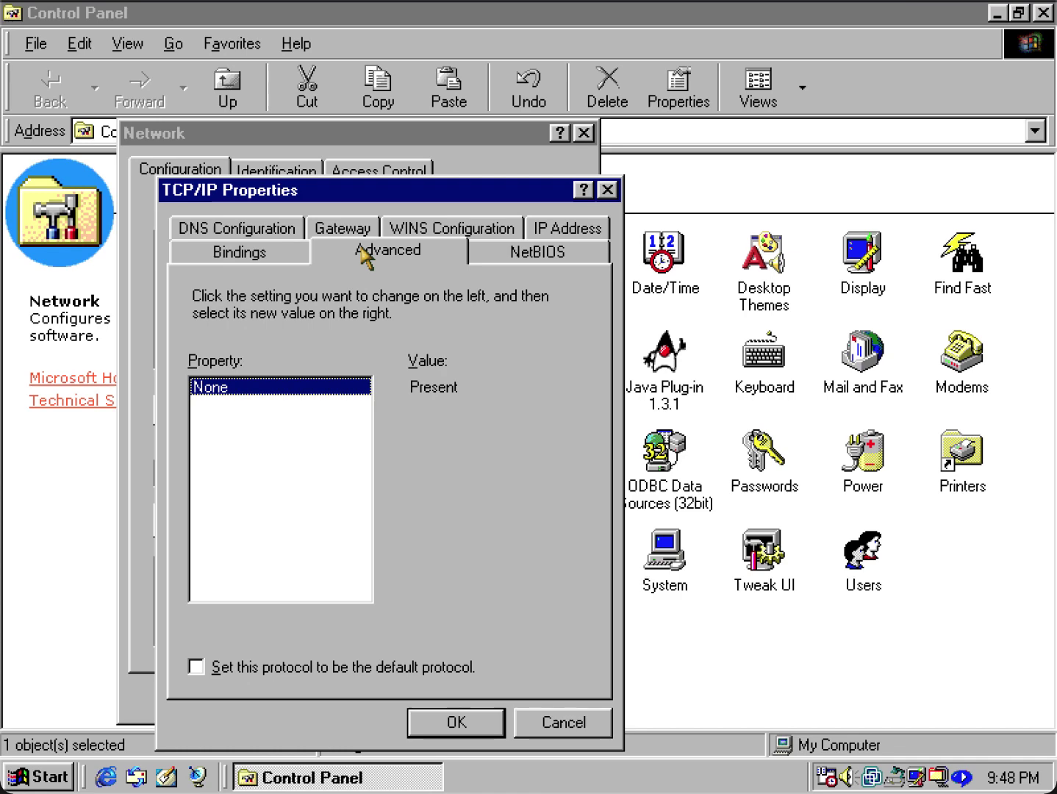
pyautogui.click(258, 254)
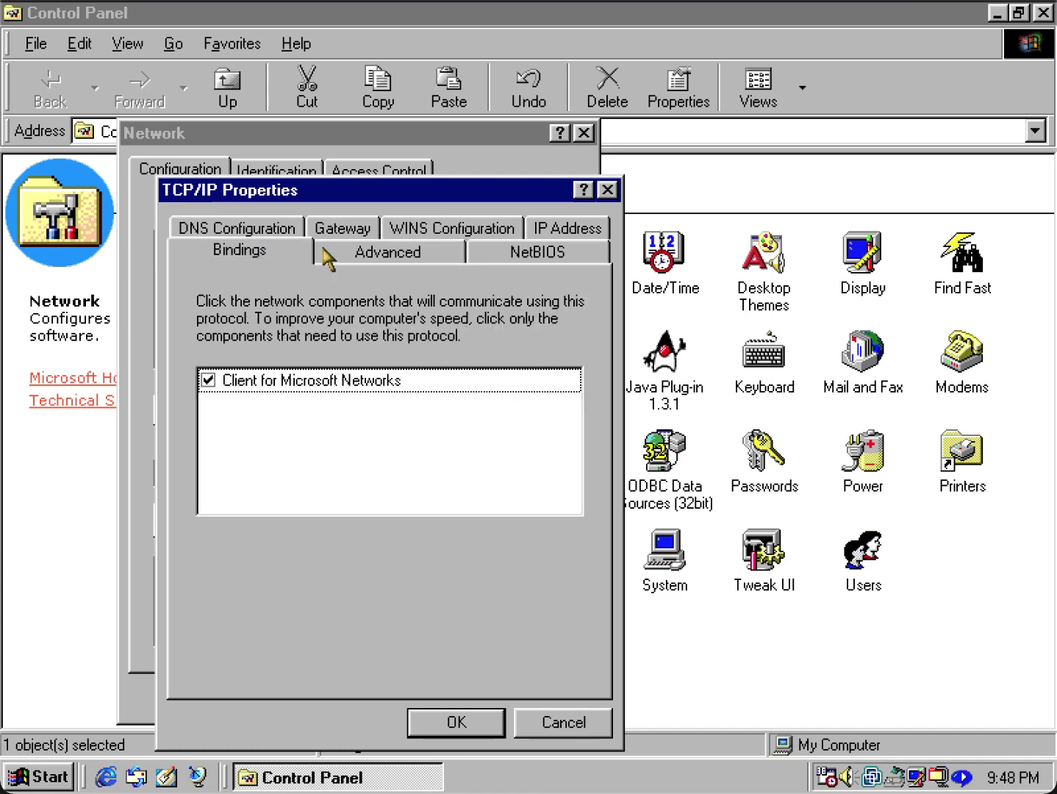
pyautogui.click(582, 263)
pyautogui.click(606, 190)
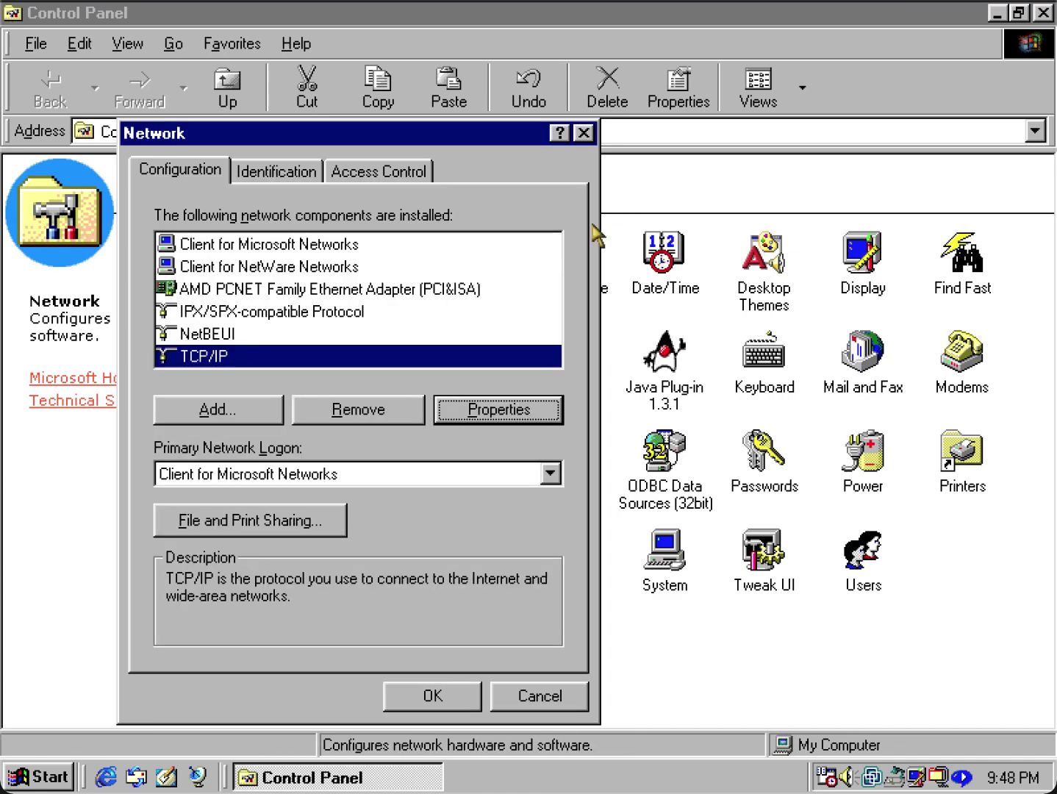
# - Apply the Network settings with OK and accept restarting the computer now
pyautogui.click(461, 704)
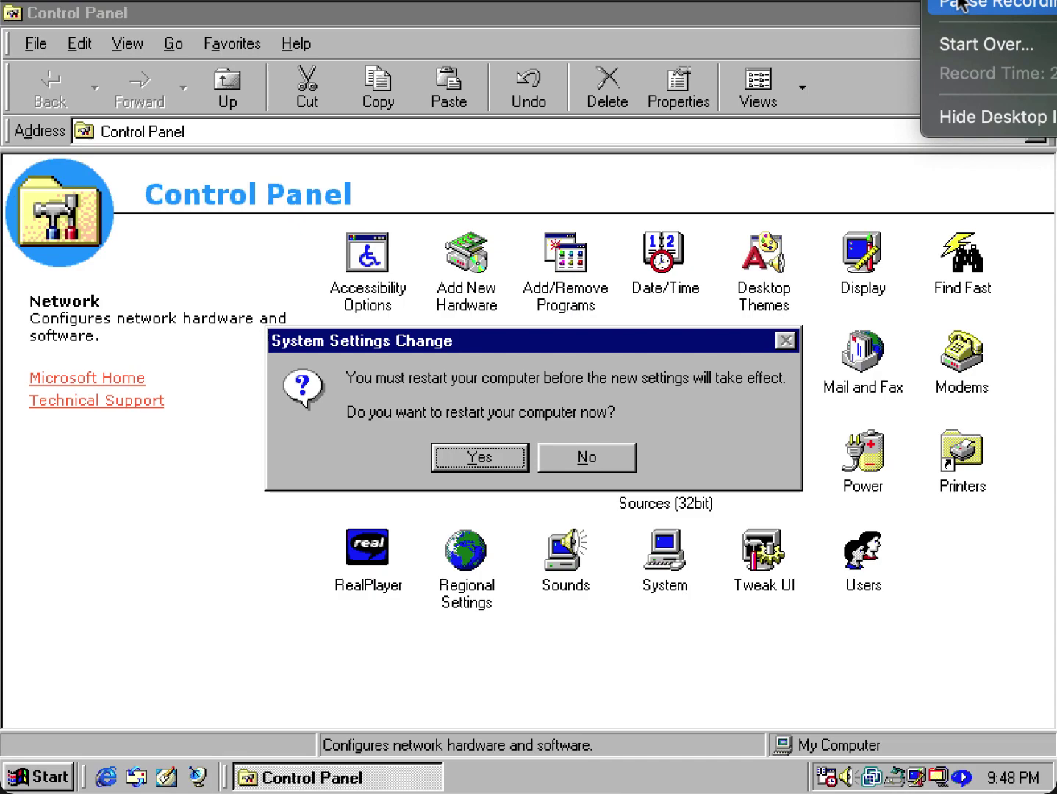
pyautogui.click(957, 10)
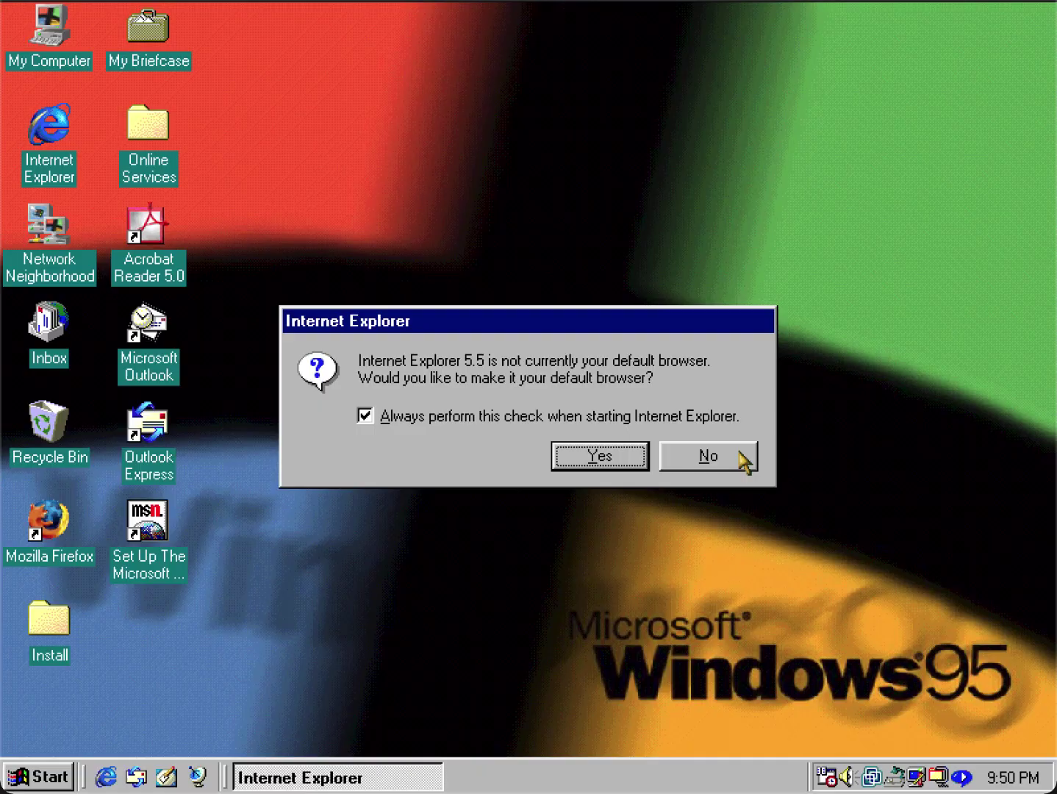
# - Decline making Internet Explorer the default browser and glance at the Help menu
pyautogui.click(726, 457)
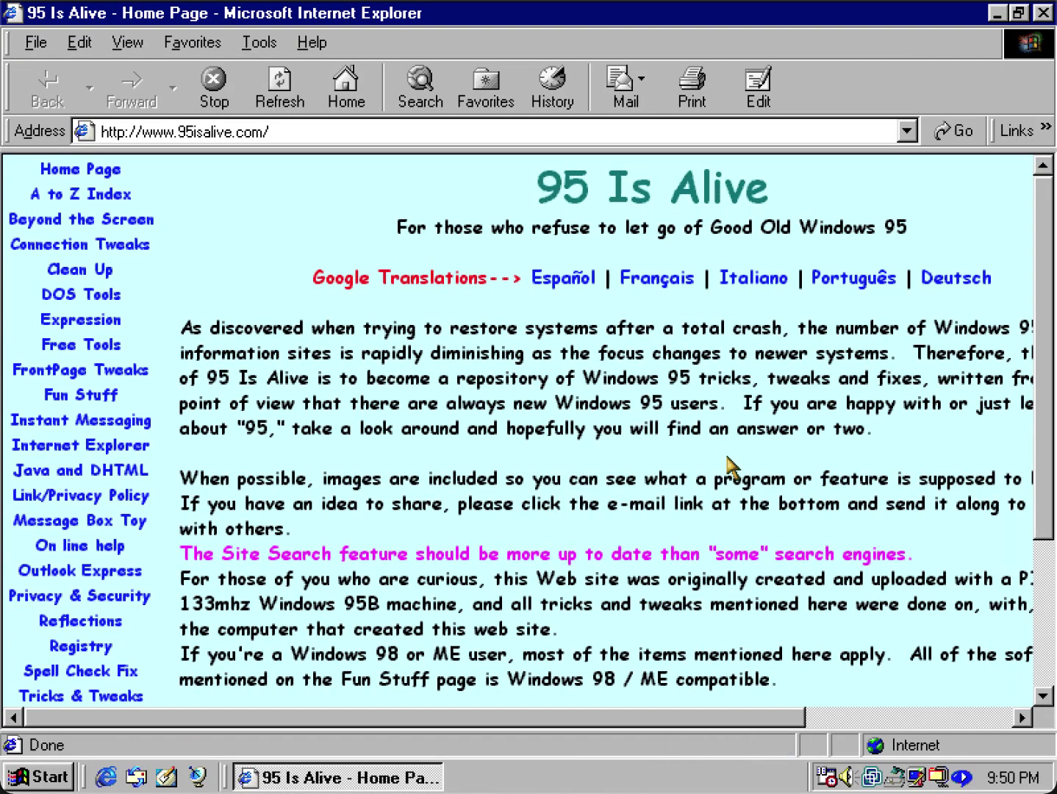
pyautogui.click(313, 46)
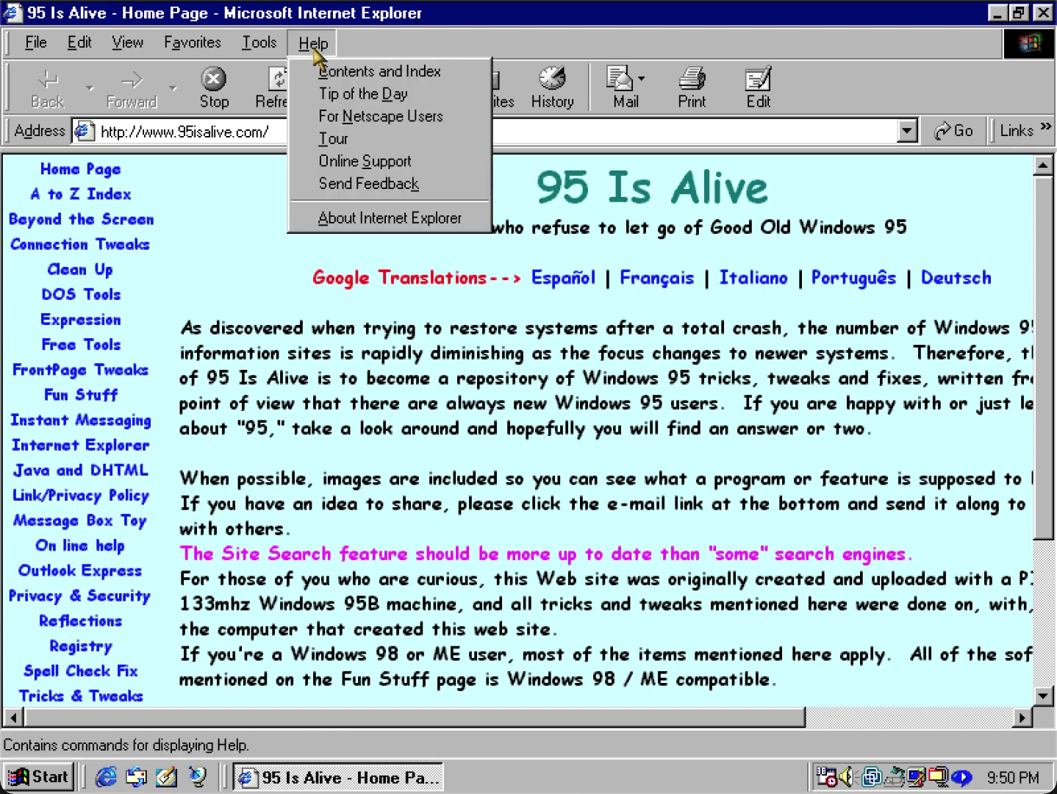
pyautogui.click(313, 45)
pyautogui.click(314, 133)
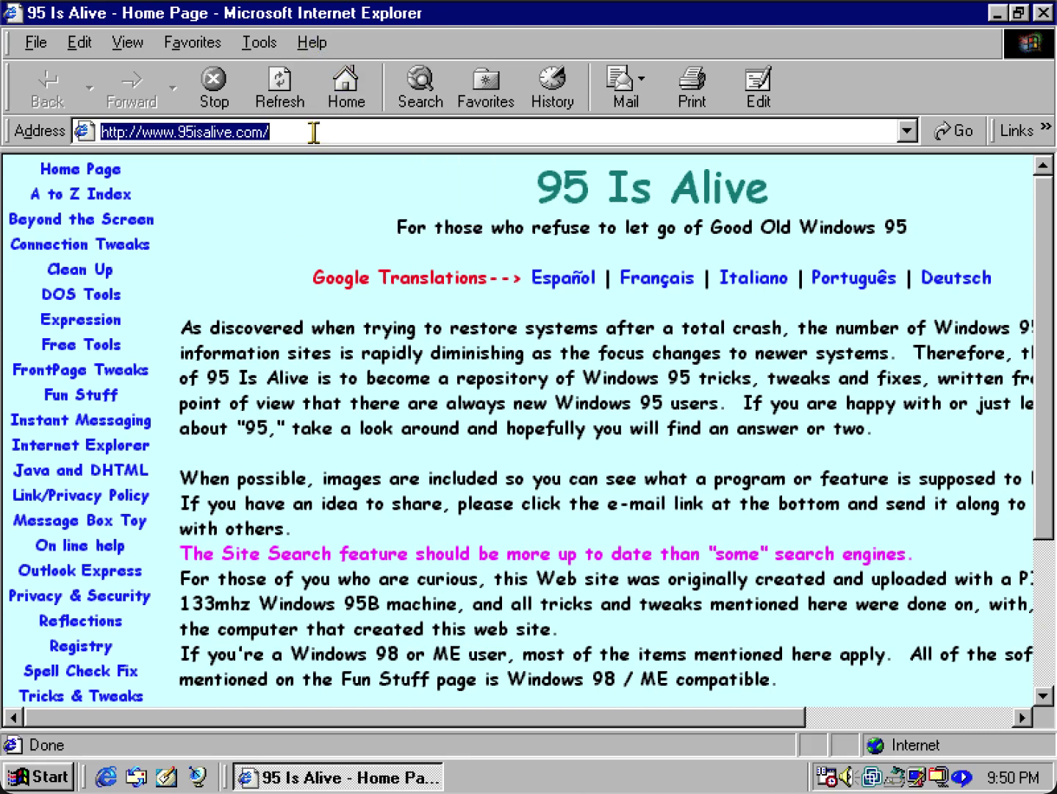
pyautogui.click(907, 131)
pyautogui.click(908, 133)
pyautogui.write('www.google.com')
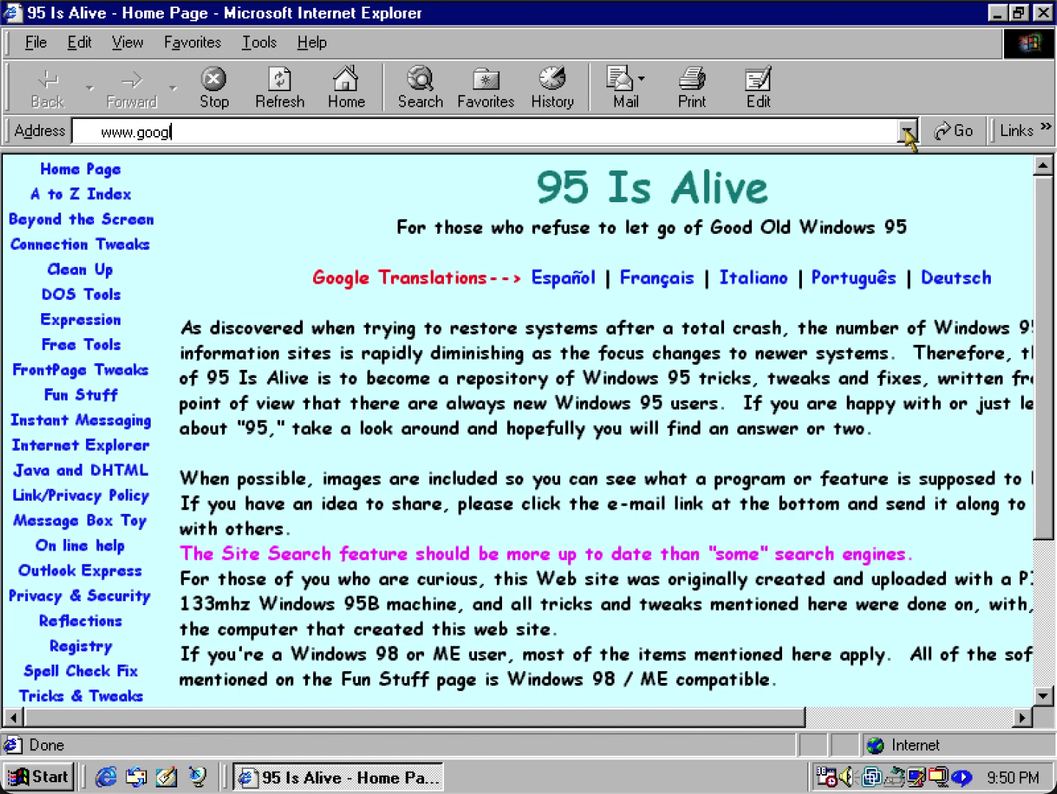
pyautogui.press('Return')
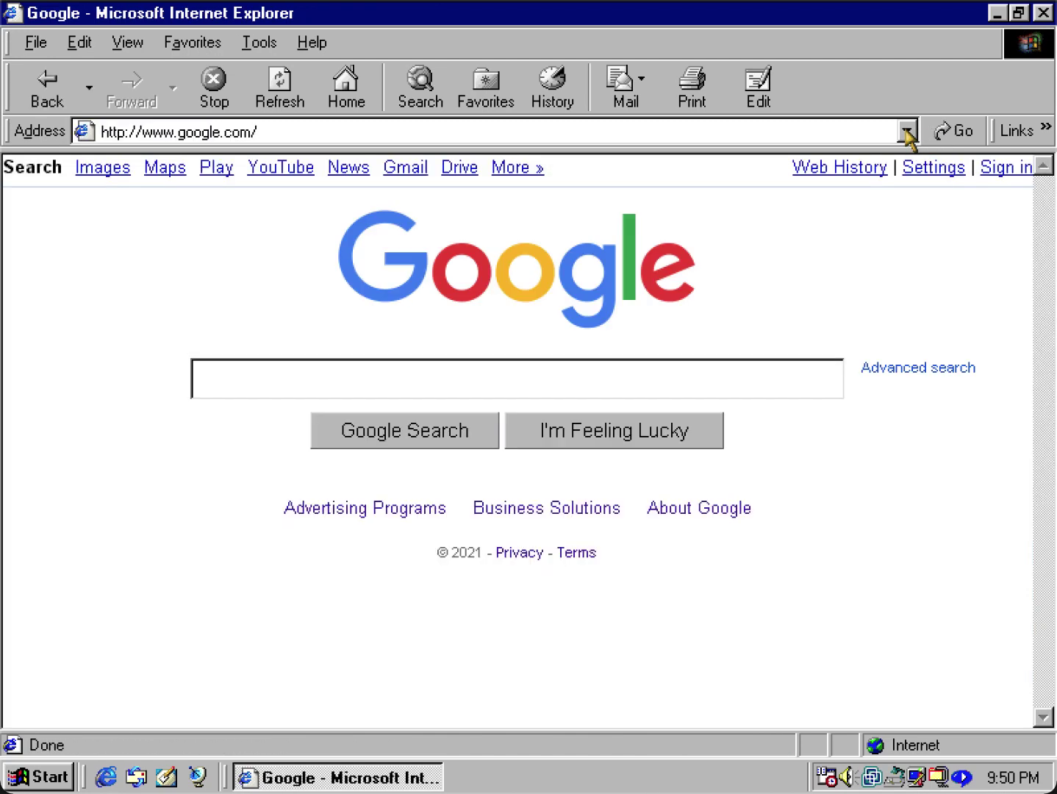
pyautogui.click(864, 131)
pyautogui.write('www')
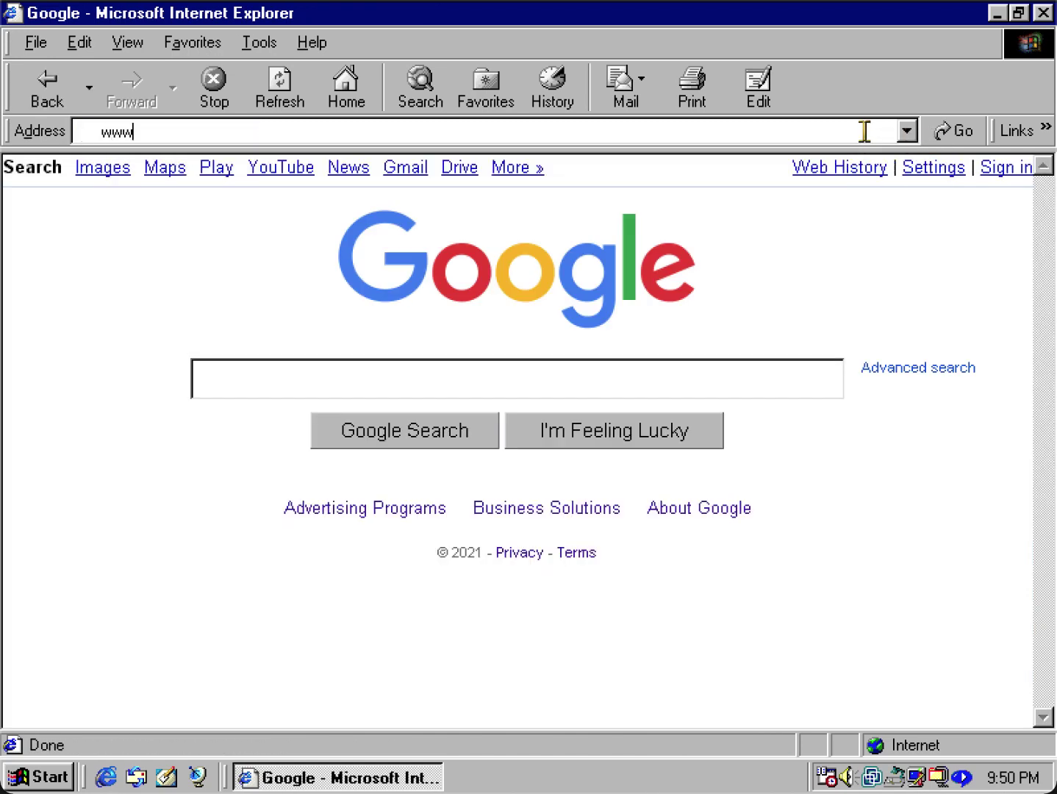
pyautogui.write('.bing.com')
pyautogui.press('Return')
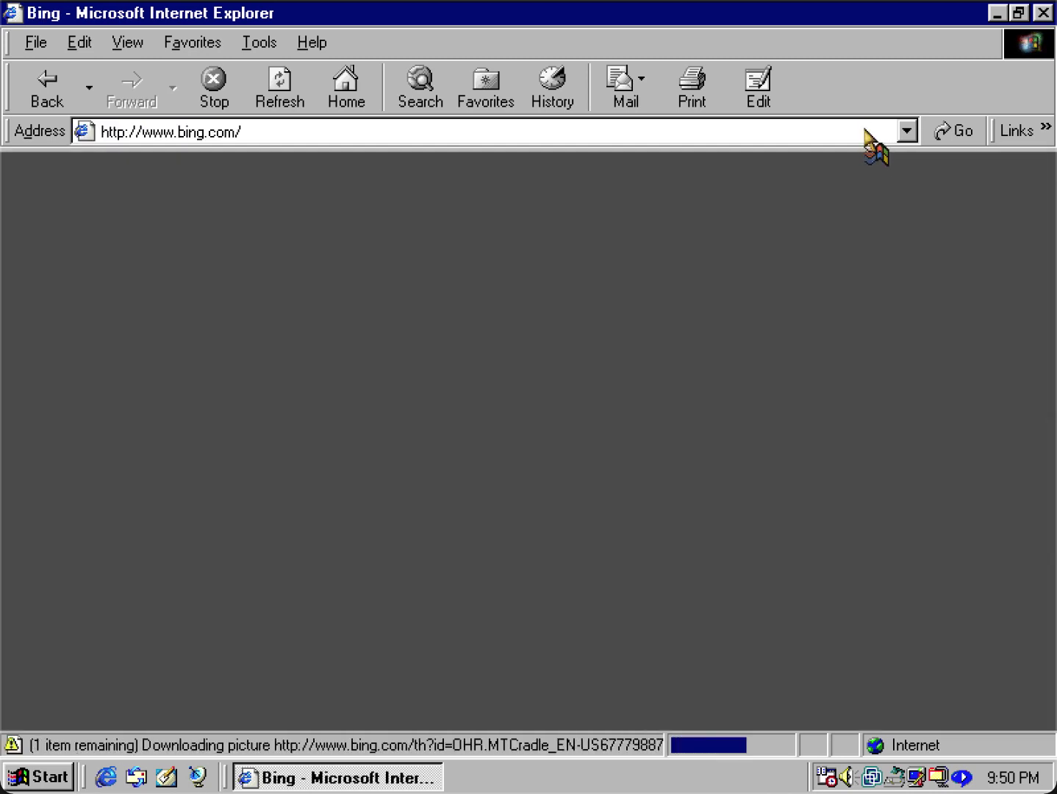
# - Close Internet Explorer, start Mozilla Firefox, and dismiss the secure-connection alerts
pyautogui.click(1042, 13)
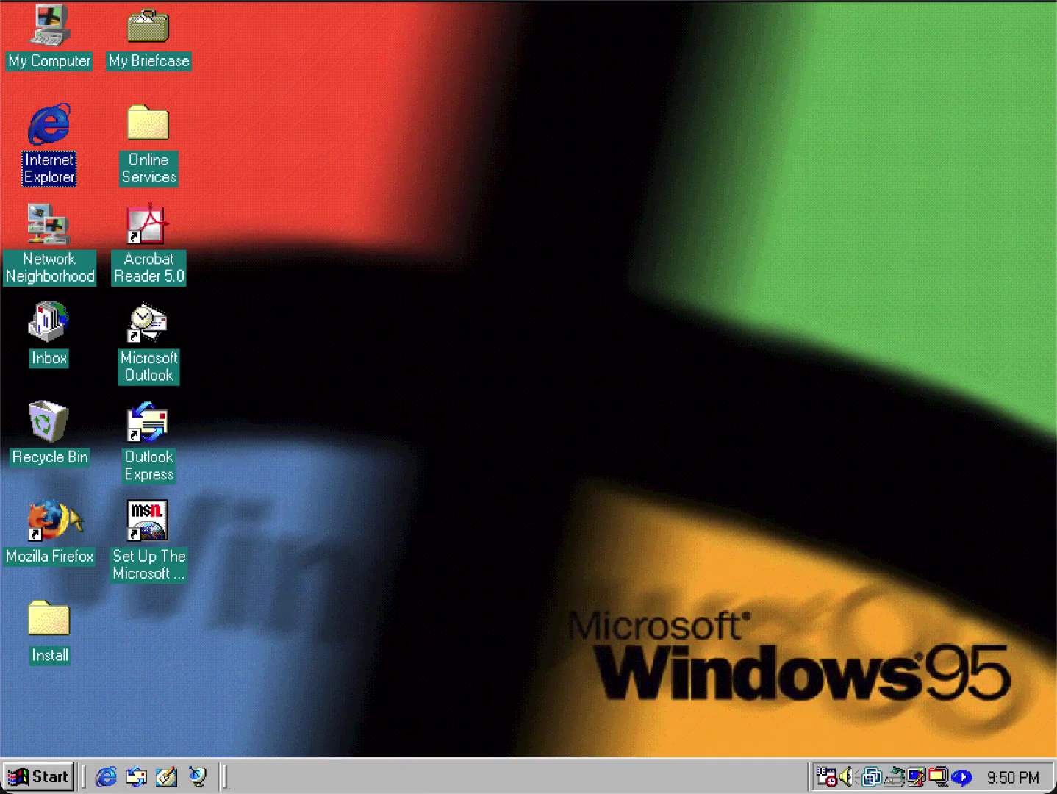
pyautogui.click(59, 514)
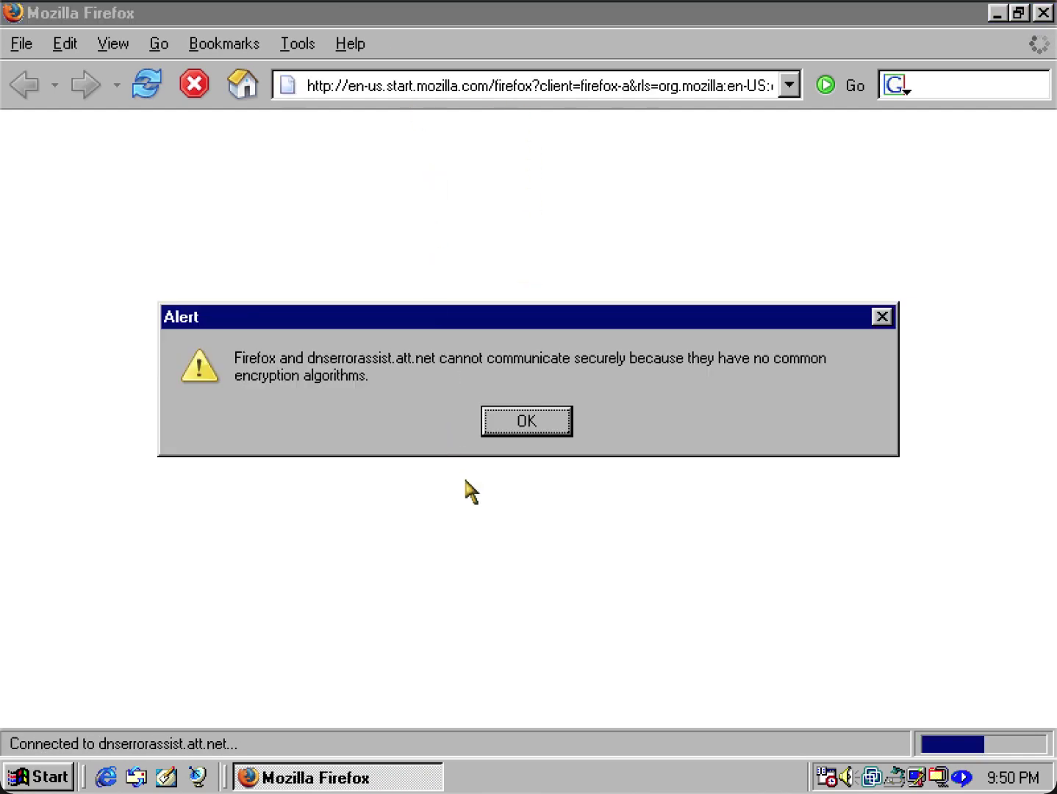
pyautogui.click(524, 425)
pyautogui.click(241, 87)
pyautogui.press('Return')
pyautogui.click(298, 45)
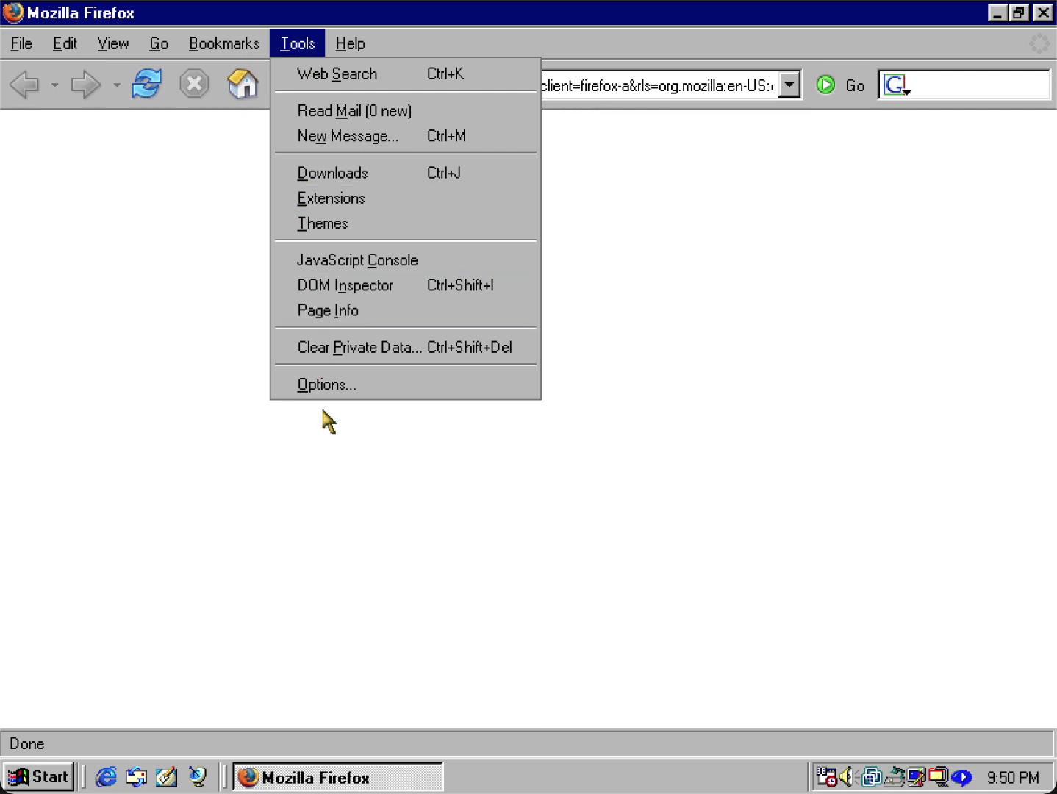
pyautogui.click(323, 411)
pyautogui.click(300, 44)
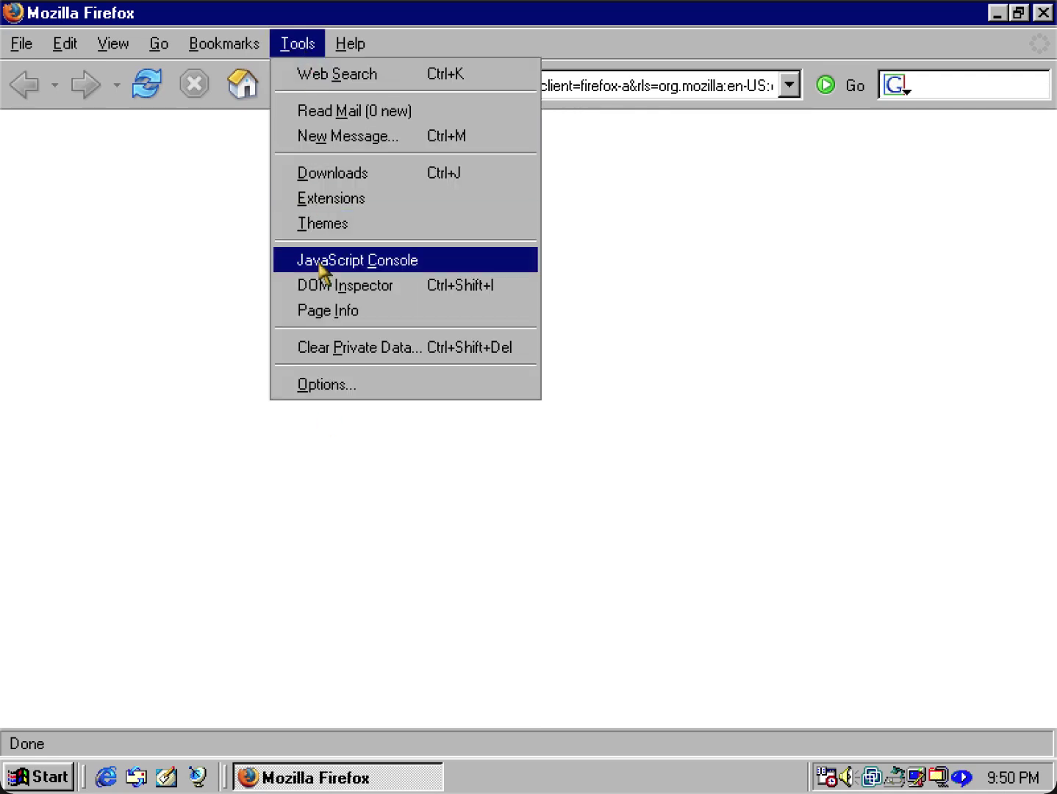
pyautogui.click(339, 388)
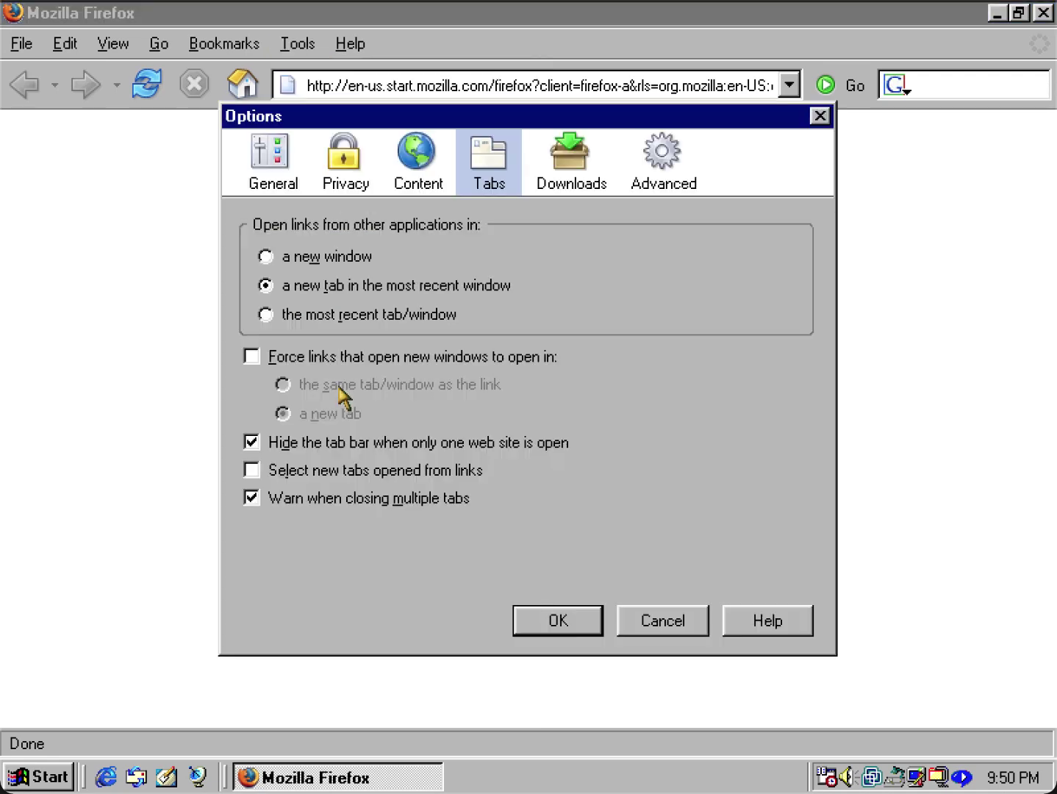
pyautogui.click(269, 158)
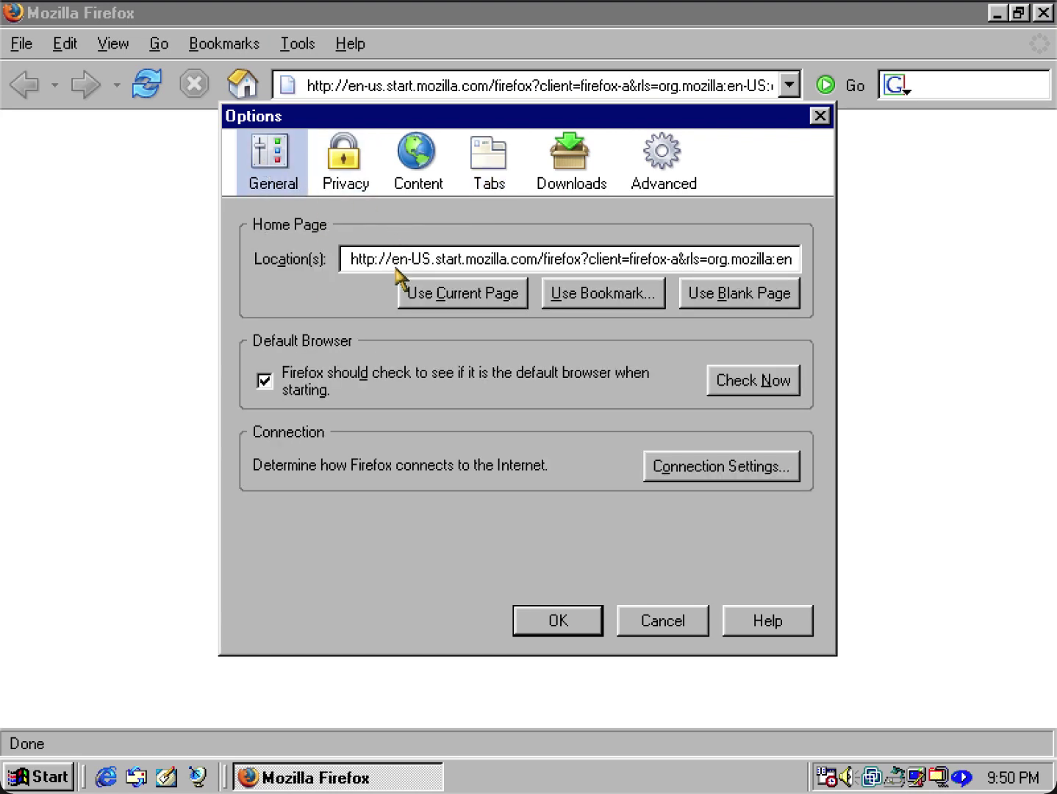
pyautogui.tripleClick(391, 259)
pyautogui.write('www')
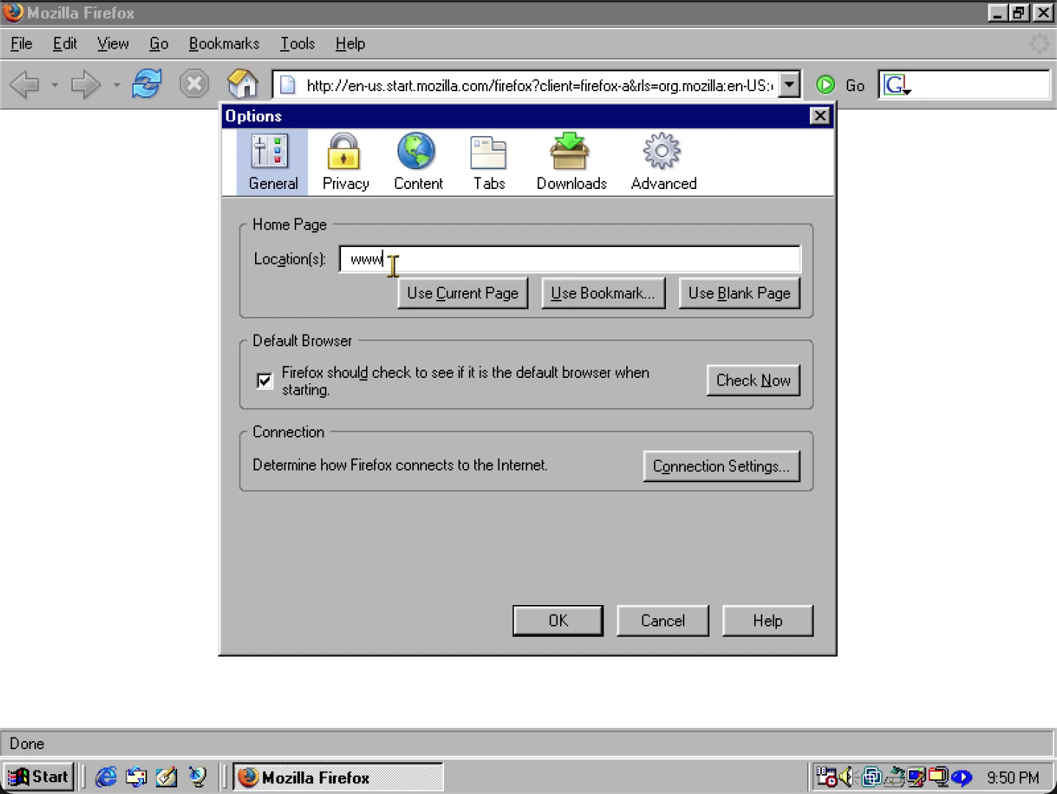
pyautogui.write('.google.com')
pyautogui.click(557, 621)
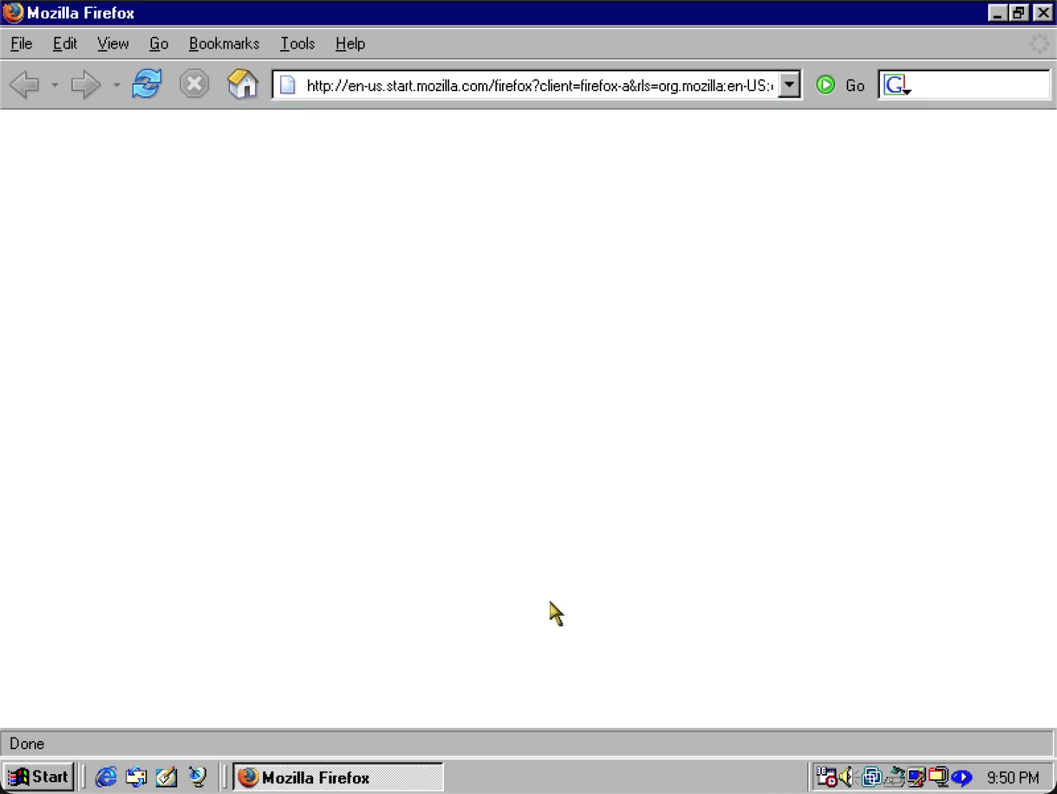
# - Go to the Google home page, change the address to bing, then close Firefox
pyautogui.click(243, 85)
pyautogui.click(415, 85)
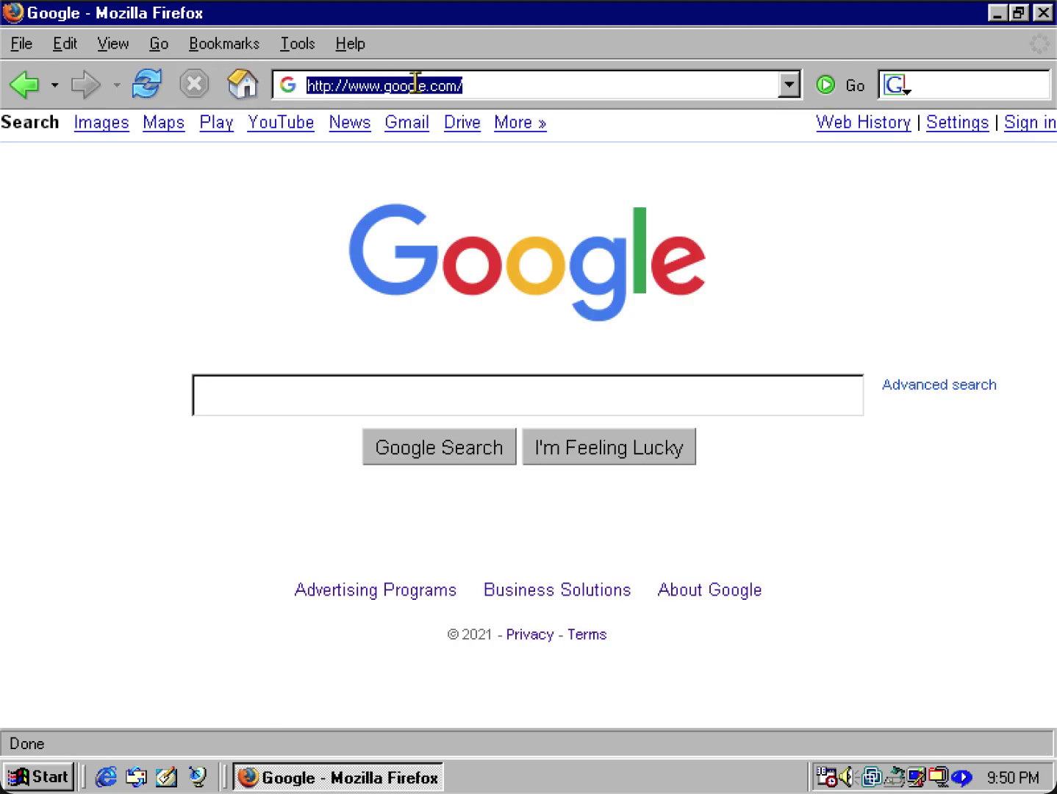
pyautogui.doubleClick(415, 85)
pyautogui.write('bing')
pyautogui.press('Return')
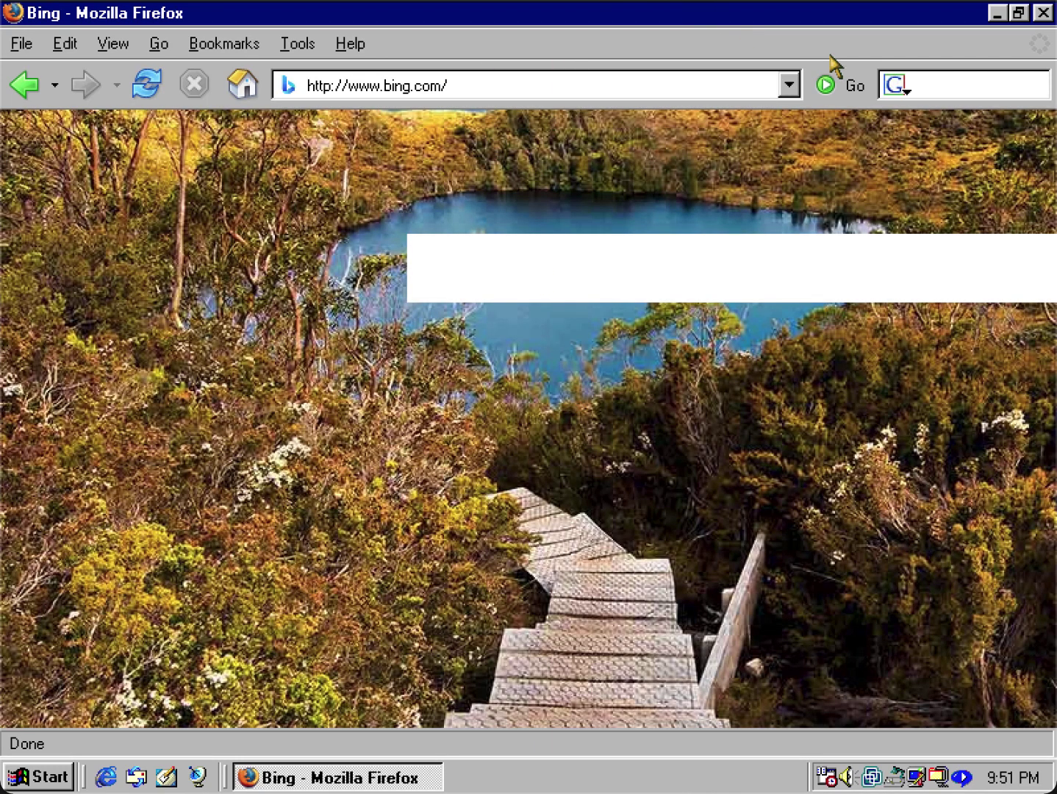
pyautogui.click(1043, 14)
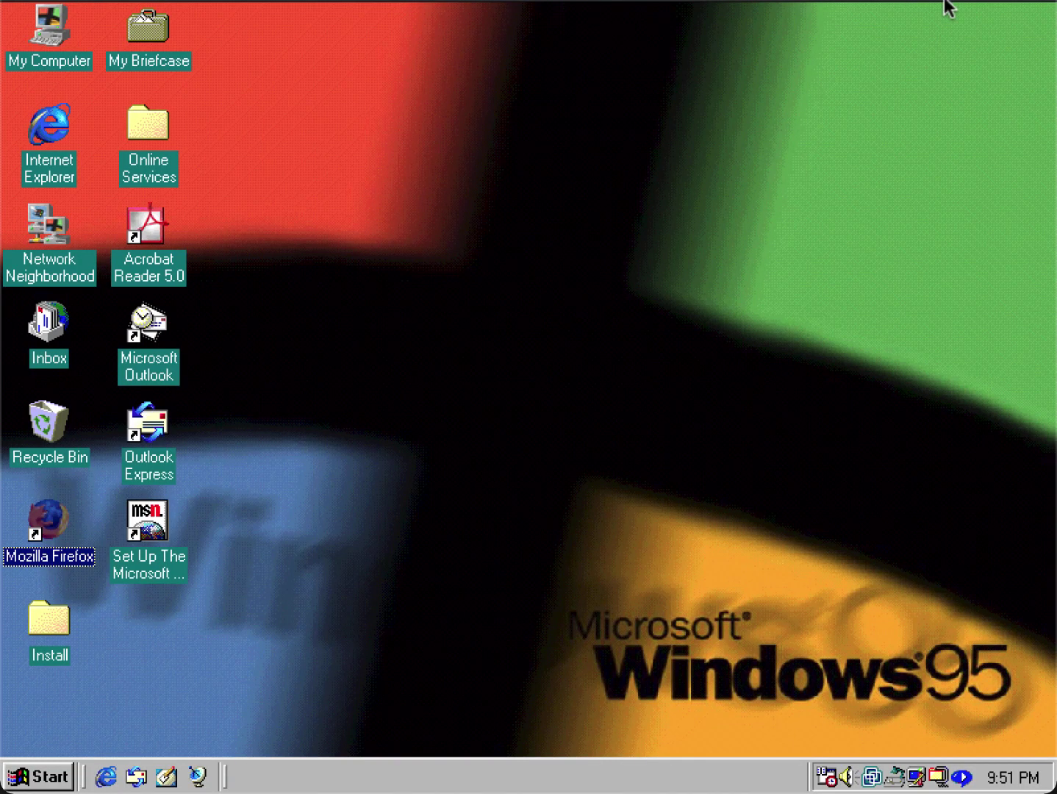